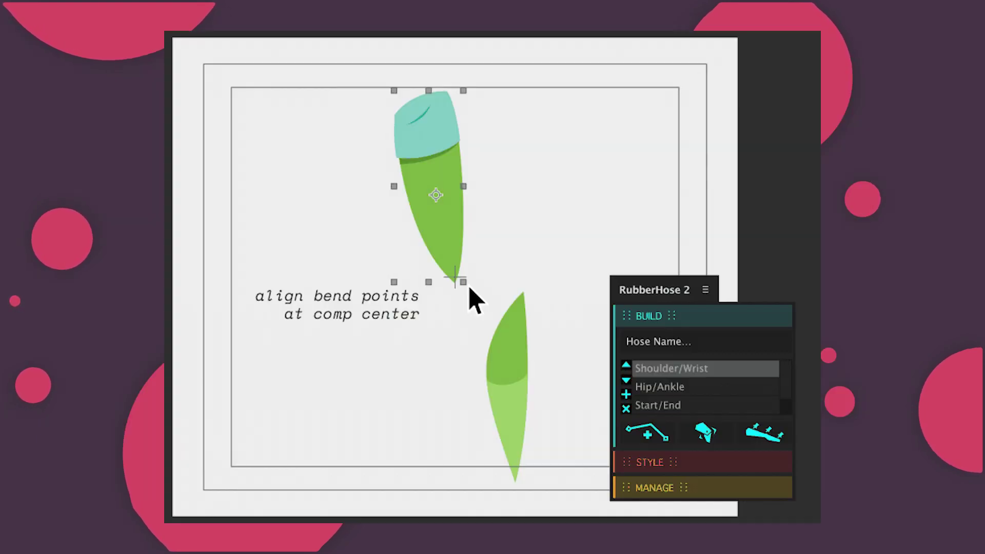
# Align the lower leg's bend point at the comp center, rig the upper and lower layers with RubberHose, and bend the leg.
pyautogui.moveTo(513, 386); pyautogui.dragTo(448, 368)
pyautogui.click(503, 369)
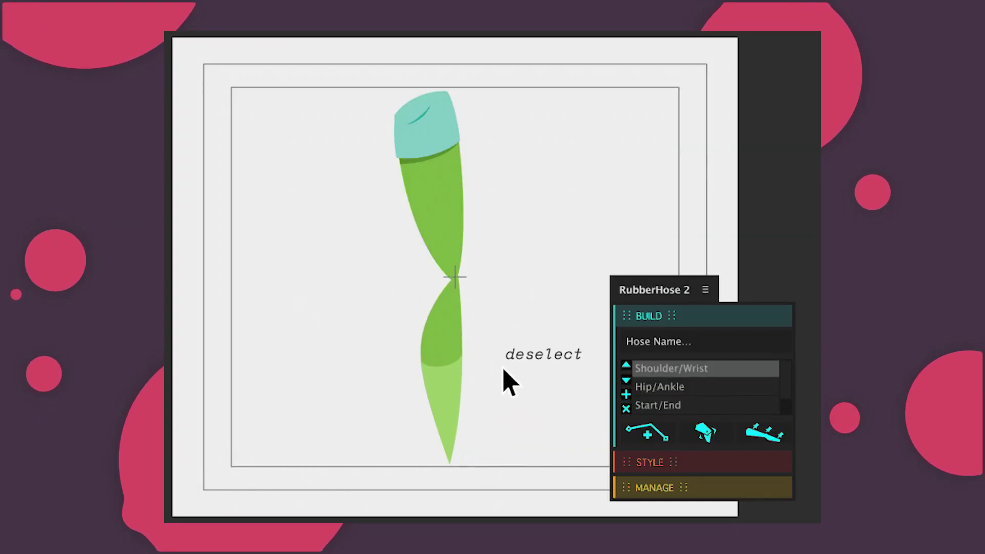
pyautogui.click(445, 226)
pyautogui.keyDown('shift'); pyautogui.click(453, 311); pyautogui.keyUp('shift')
pyautogui.click(707, 434)
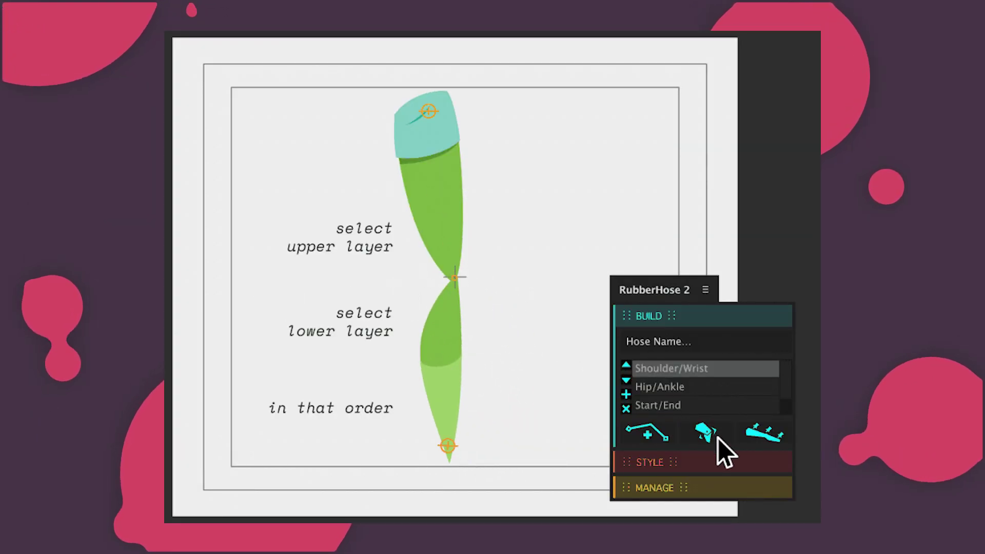
pyautogui.moveTo(454, 437); pyautogui.dragTo(341, 416)
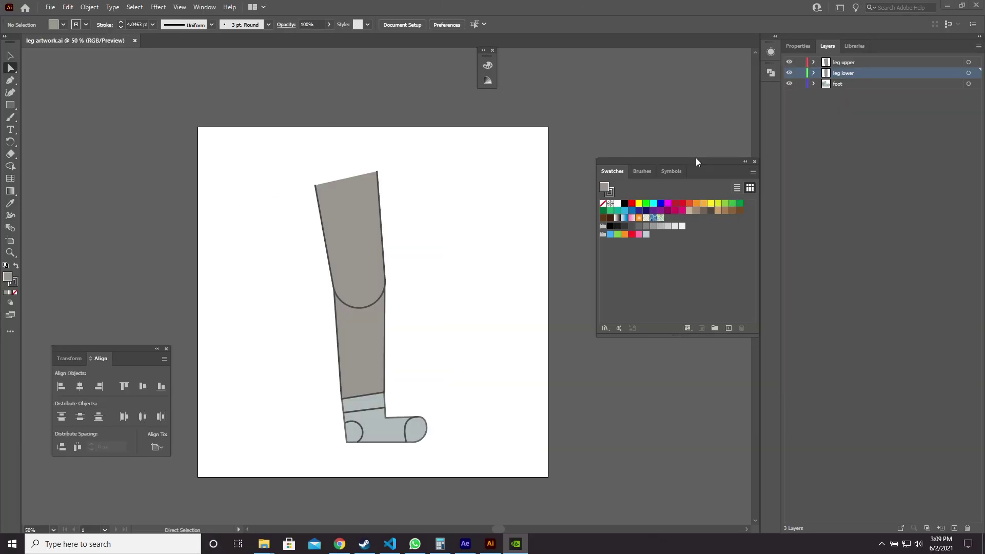
# Examine the overlapping knee shapes and the leg upper, leg lower and foot layers in the Illustrator leg artwork.
pyautogui.scroll(2, 359, 308)
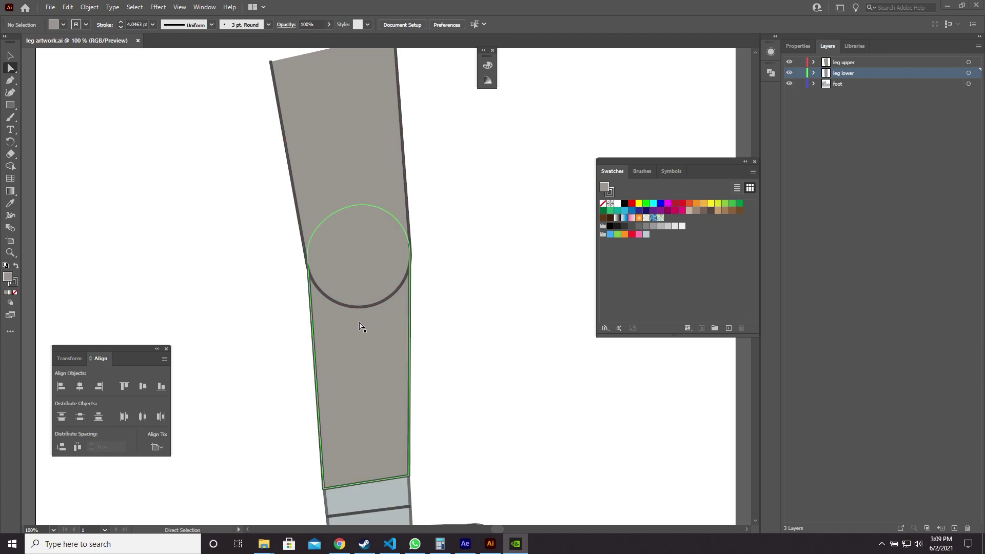
pyautogui.moveTo(360, 279); pyautogui.dragTo(475, 277)
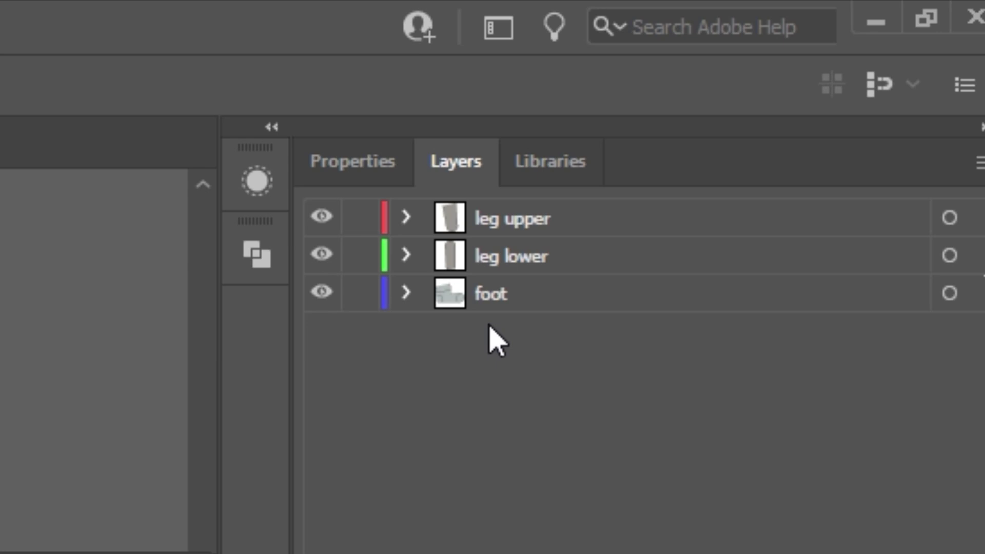
pyautogui.click(507, 228)
pyautogui.click(504, 255)
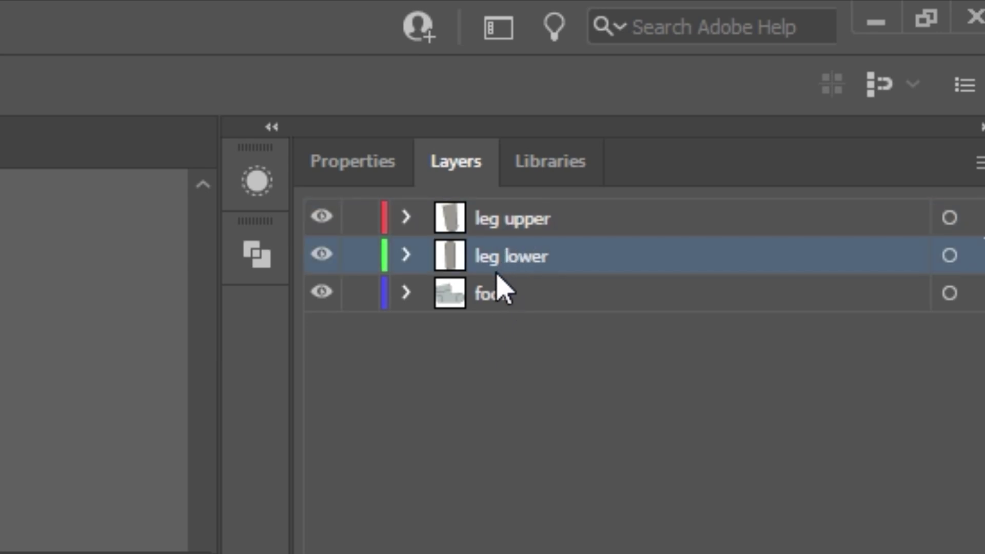
pyautogui.click(500, 297)
pyautogui.click(491, 350)
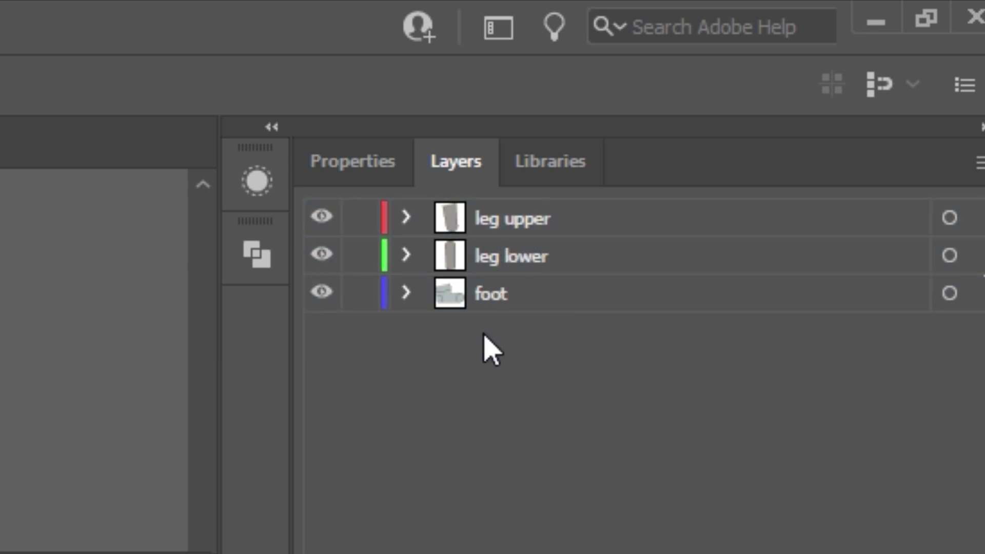
pyautogui.click(514, 288)
pyautogui.click(510, 225)
pyautogui.click(508, 261)
pyautogui.click(499, 294)
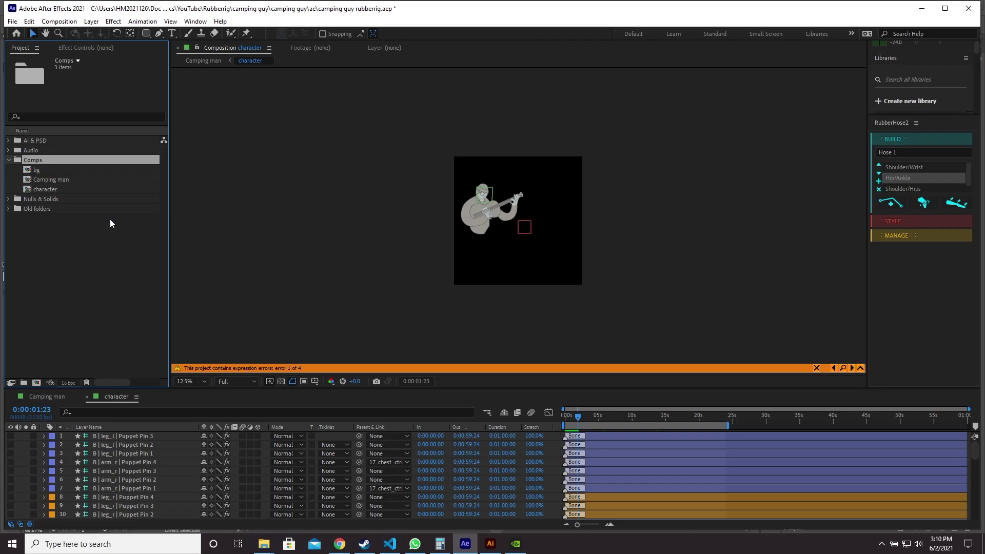
# In After Effects, import the leg artwork file as Composition - Retain Layer Sizes and open the leg artwork composition.
pyautogui.doubleClick(110, 220)
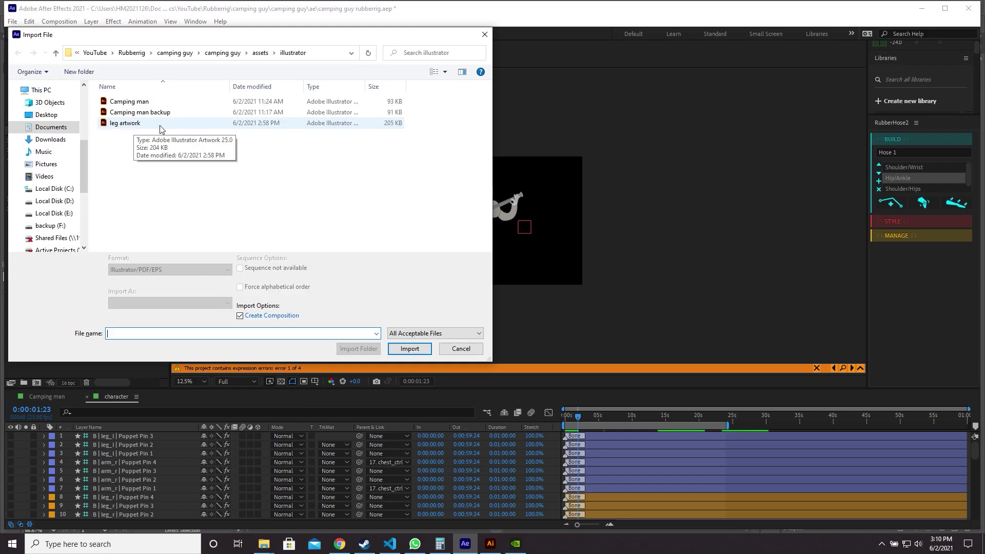
pyautogui.click(159, 125)
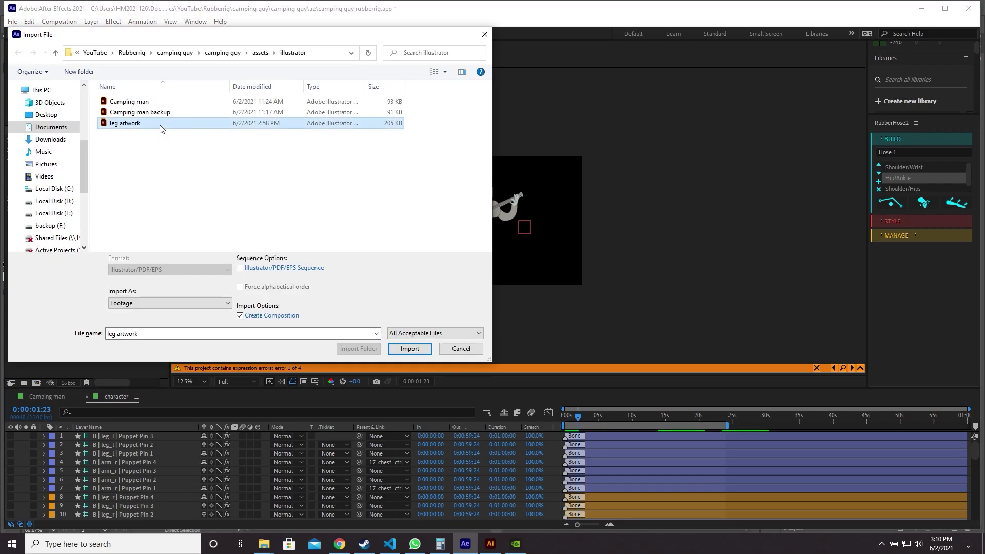
pyautogui.click(170, 304)
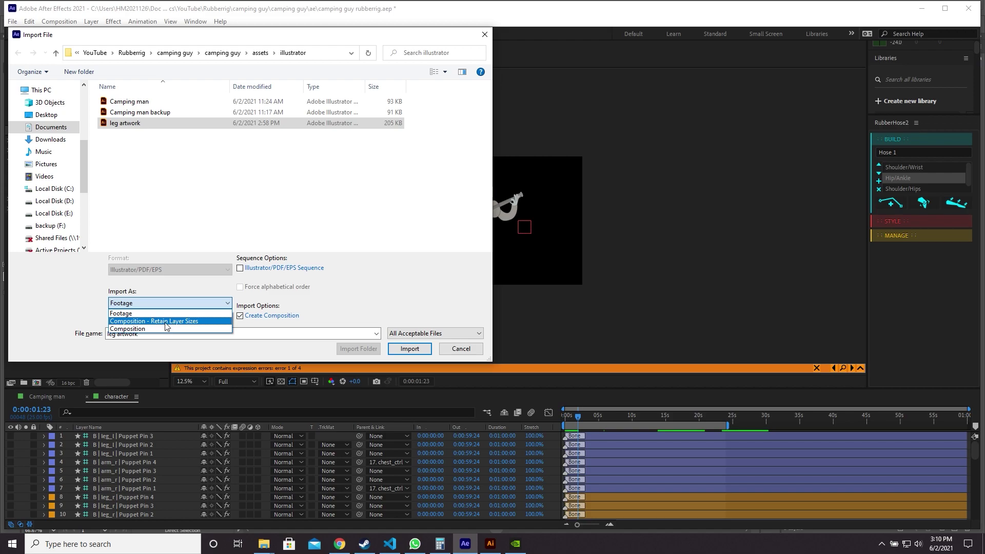
pyautogui.click(165, 322)
pyautogui.click(408, 349)
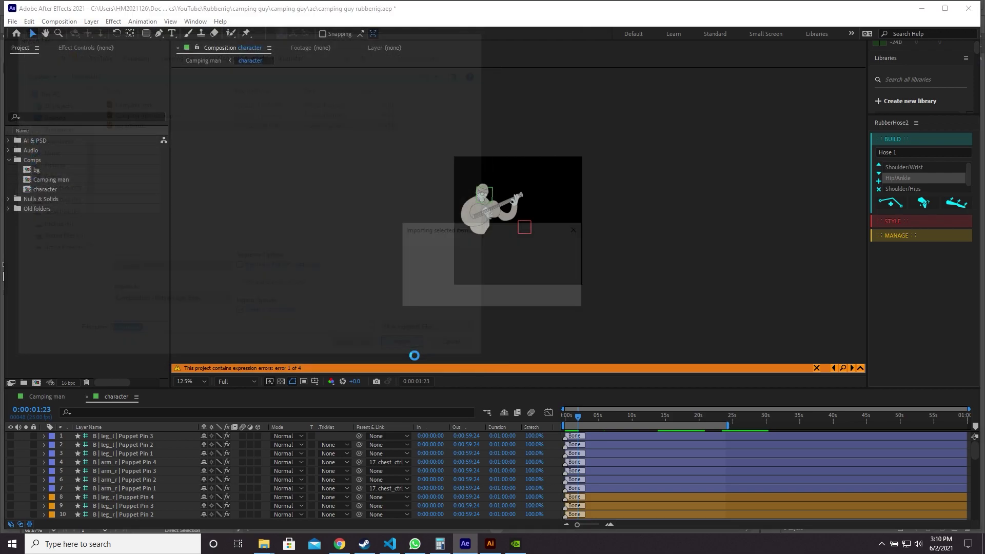
pyautogui.doubleClick(69, 201)
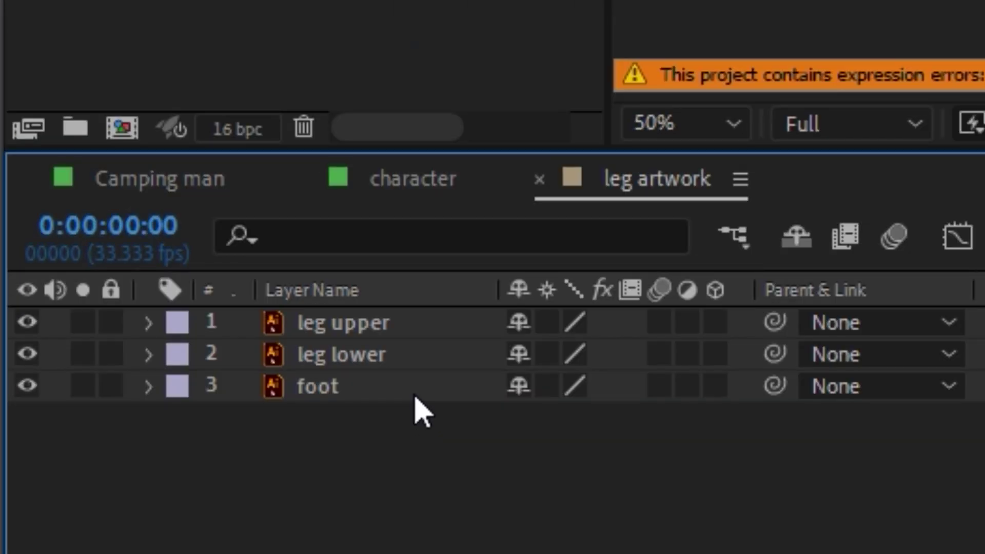
pyautogui.click(416, 390)
pyautogui.click(397, 430)
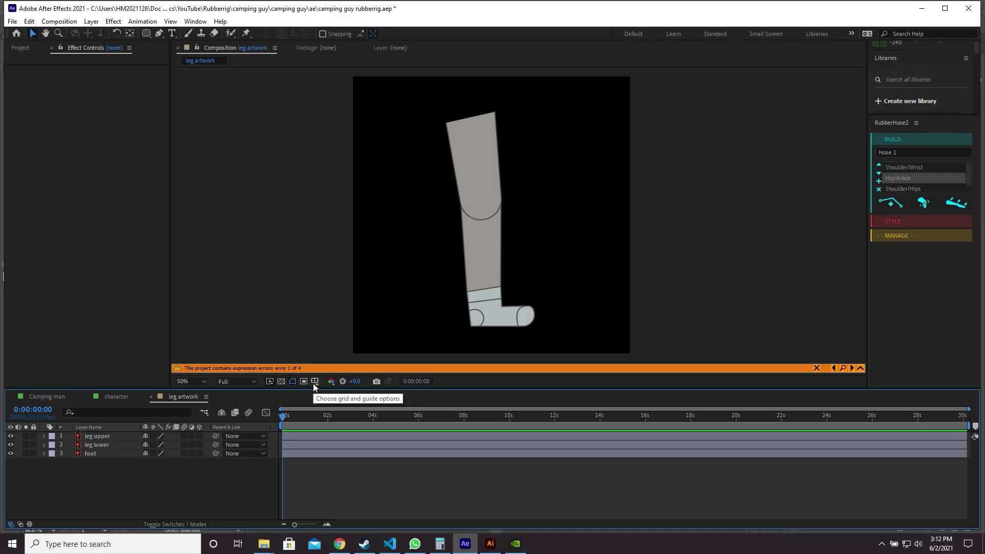
# Show the Title/Action Safe guides in the leg artwork composition to mark its center near the knee.
pyautogui.click(314, 381)
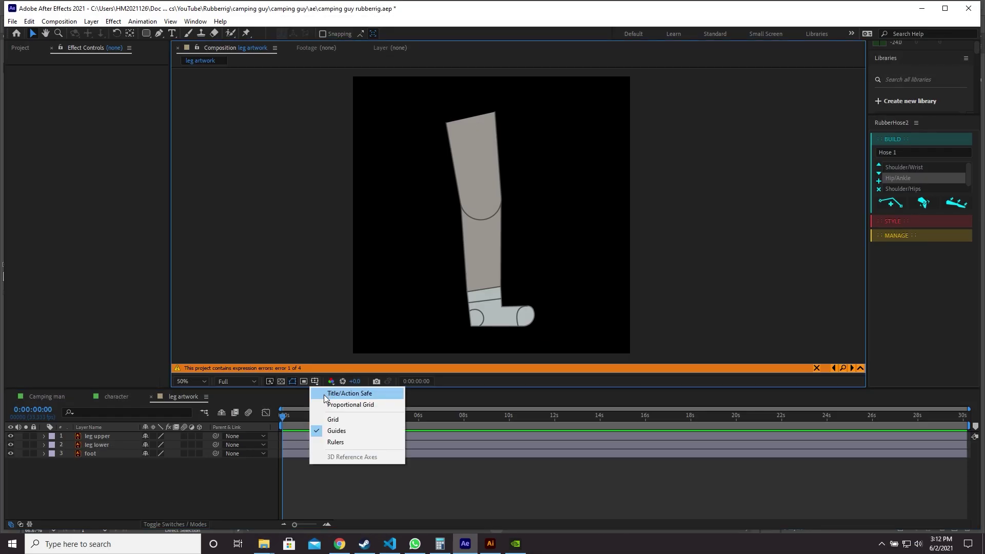
pyautogui.click(348, 393)
pyautogui.scroll(2, 494, 212)
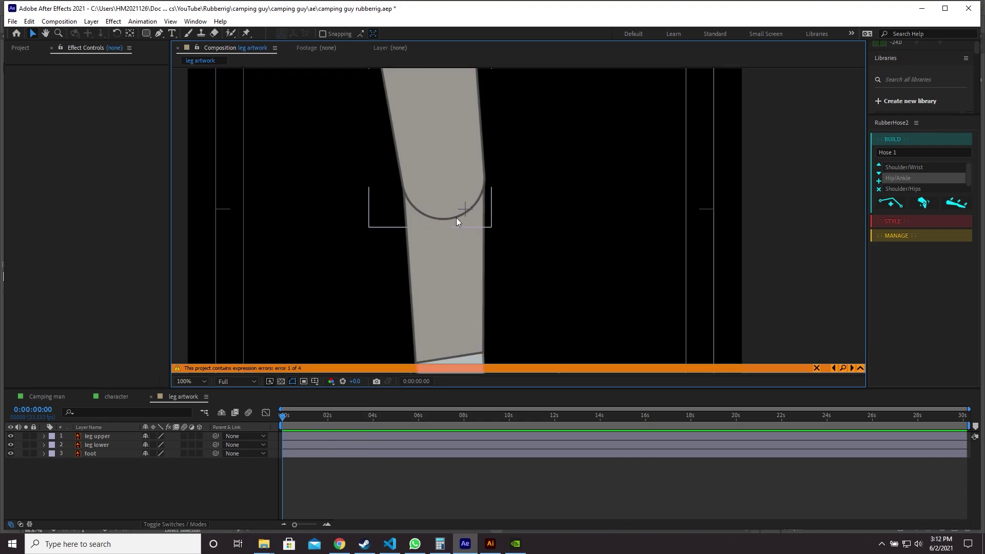
pyautogui.scroll(-1, 460, 219)
# Move the leg upper, leg lower and foot layers together so the knee sits at the composition center.
pyautogui.moveTo(133, 471); pyautogui.dragTo(103, 432)
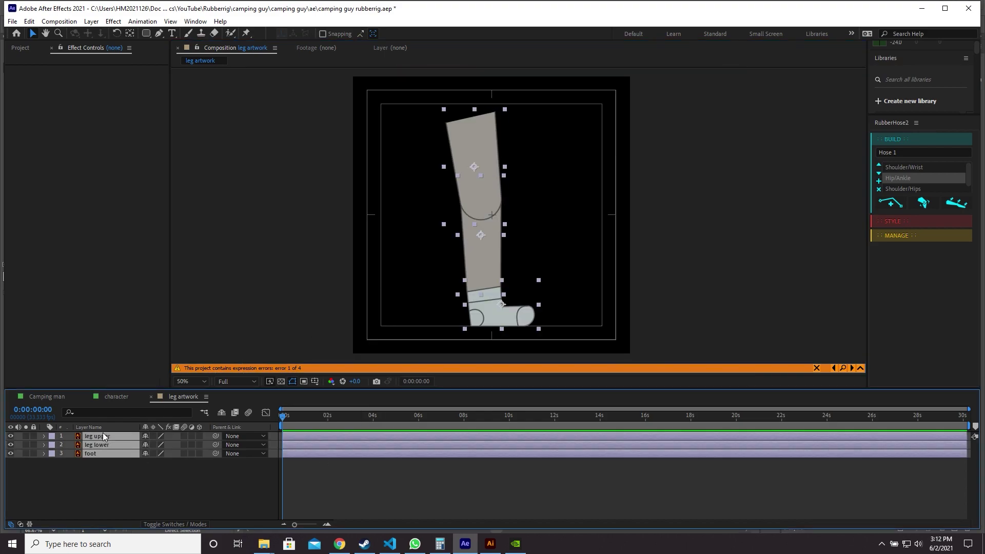
pyautogui.scroll(2, 445, 267)
pyautogui.moveTo(430, 292); pyautogui.dragTo(449, 311)
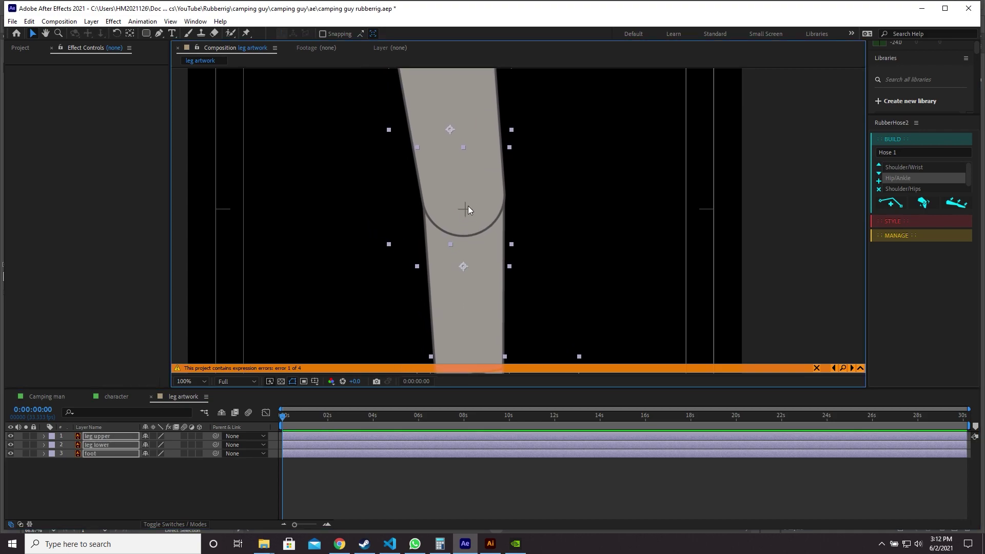
pyautogui.moveTo(476, 245); pyautogui.dragTo(476, 250)
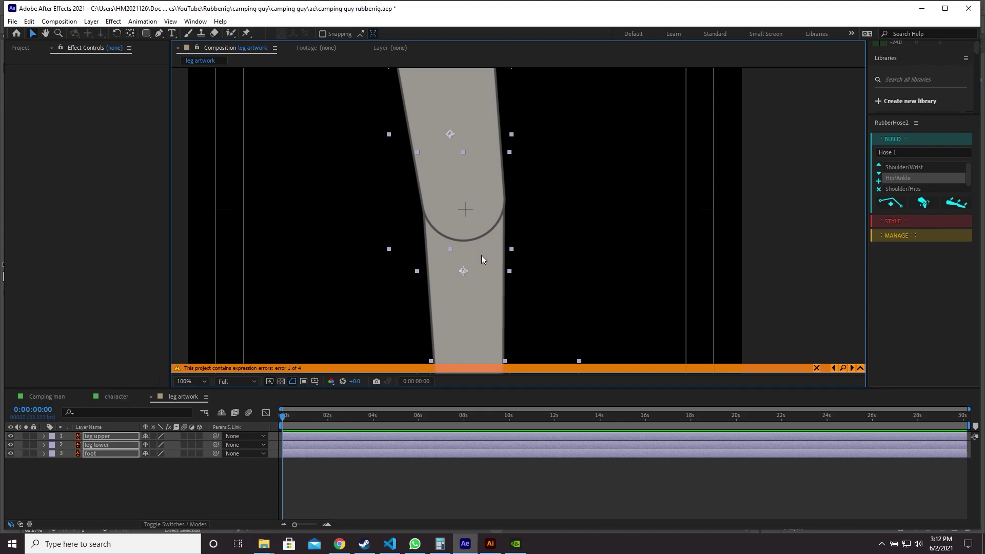
pyautogui.scroll(-2, 484, 235)
# Select leg upper followed by leg lower and build a RubberHose rig with the Hip/Ankle controller pair.
pyautogui.click(105, 436)
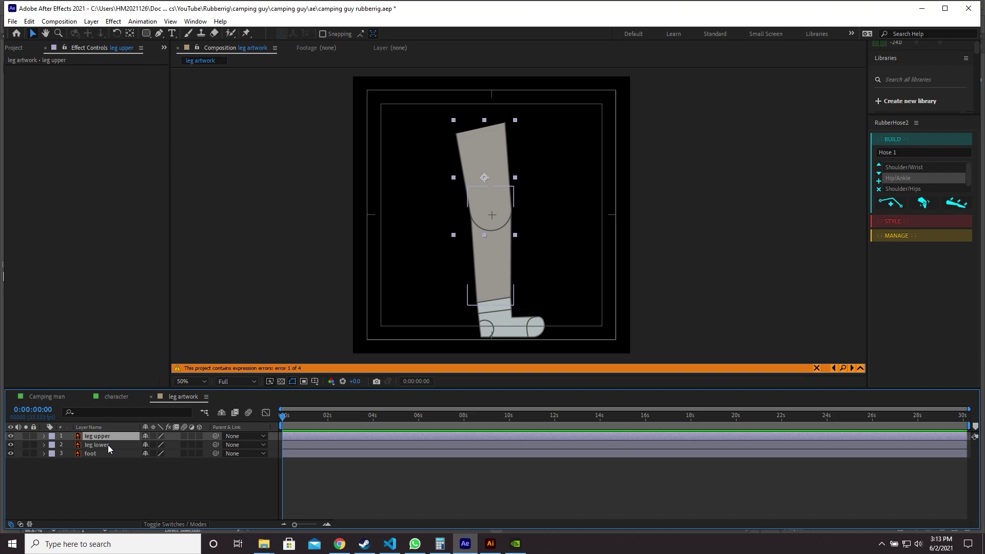
pyautogui.keyDown('ctrl'); pyautogui.click(107, 445); pyautogui.keyUp('ctrl')
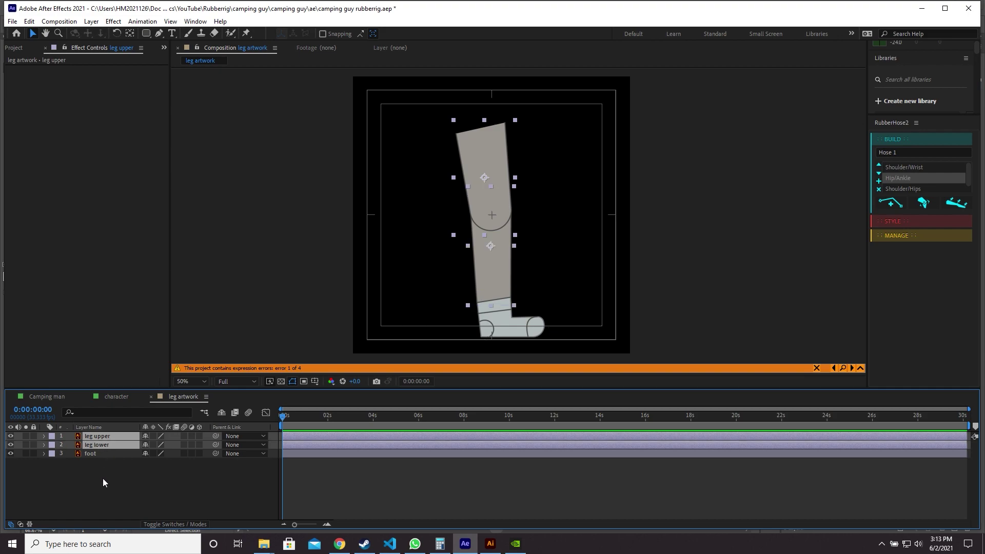
pyautogui.click(207, 22)
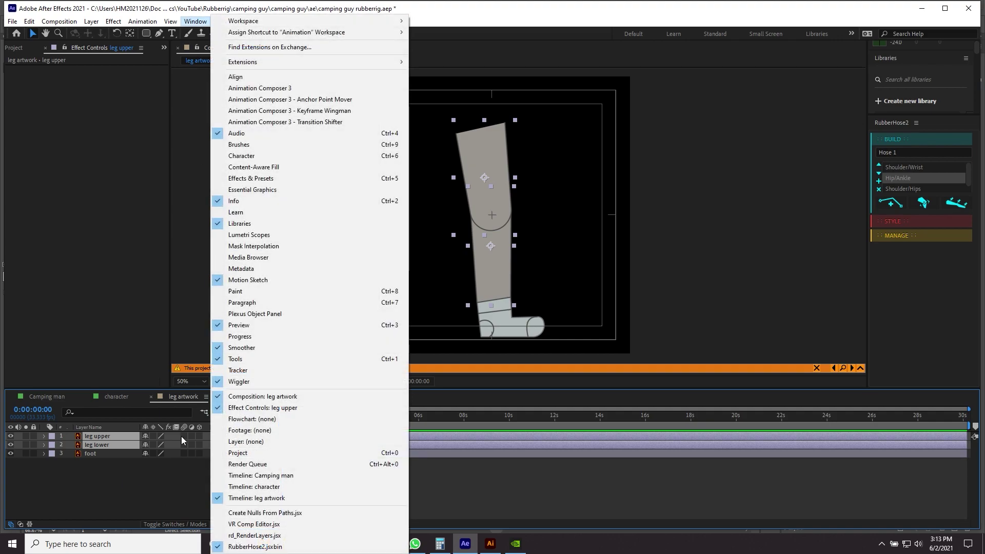
pyautogui.click(262, 546)
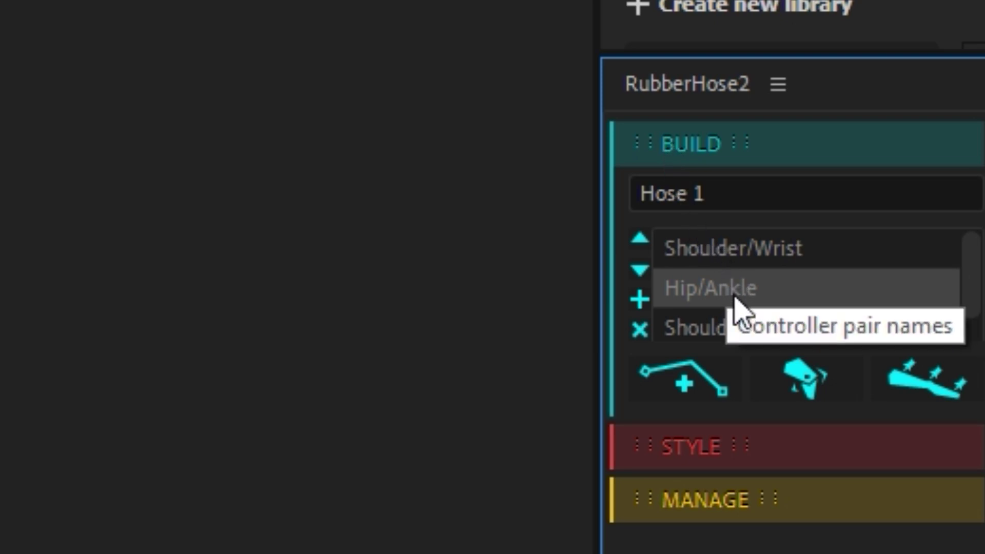
pyautogui.click(738, 261)
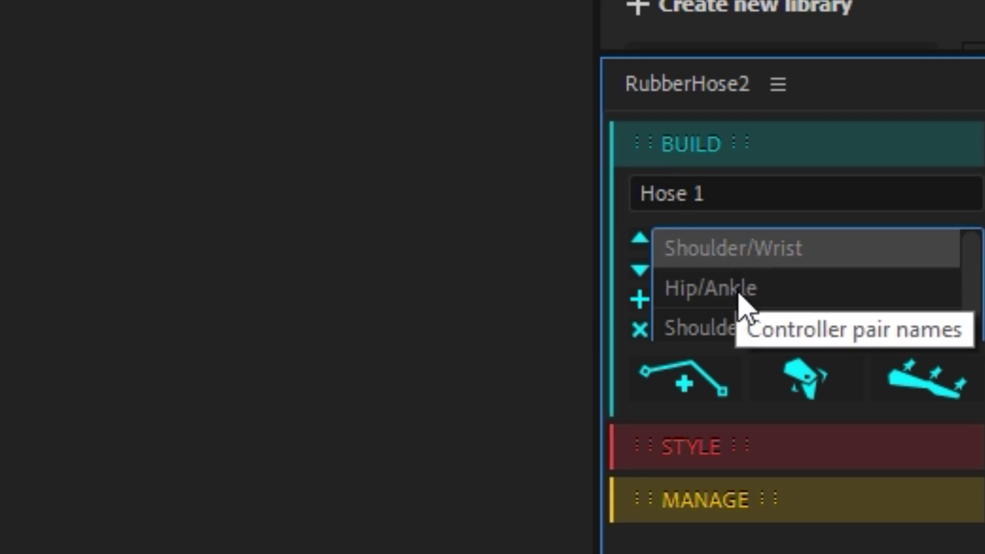
pyautogui.click(740, 293)
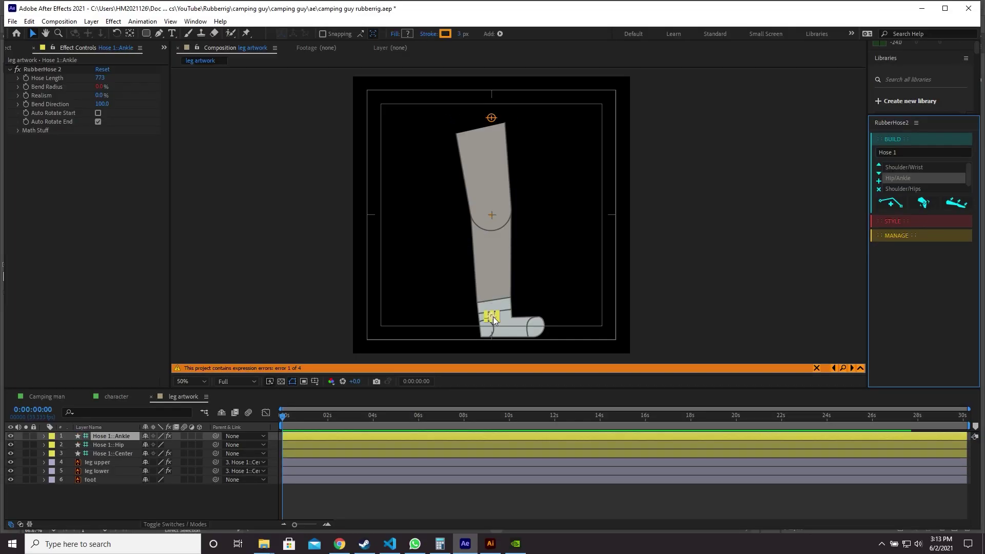
# Try bending the knee by raising the ankle controller, and inspect the hose's center controller layer.
pyautogui.moveTo(493, 320); pyautogui.dragTo(500, 288)
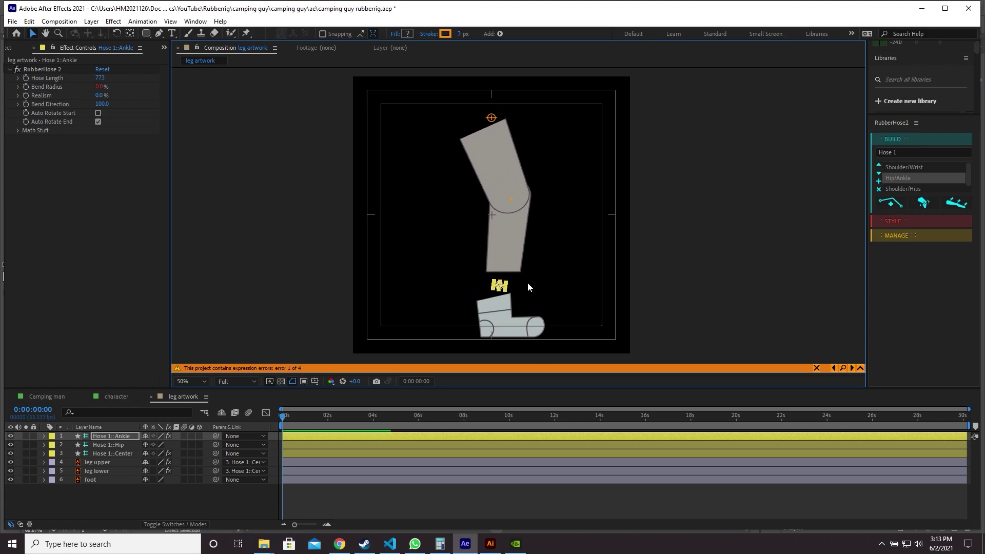
pyautogui.click(122, 453)
pyautogui.click(122, 460)
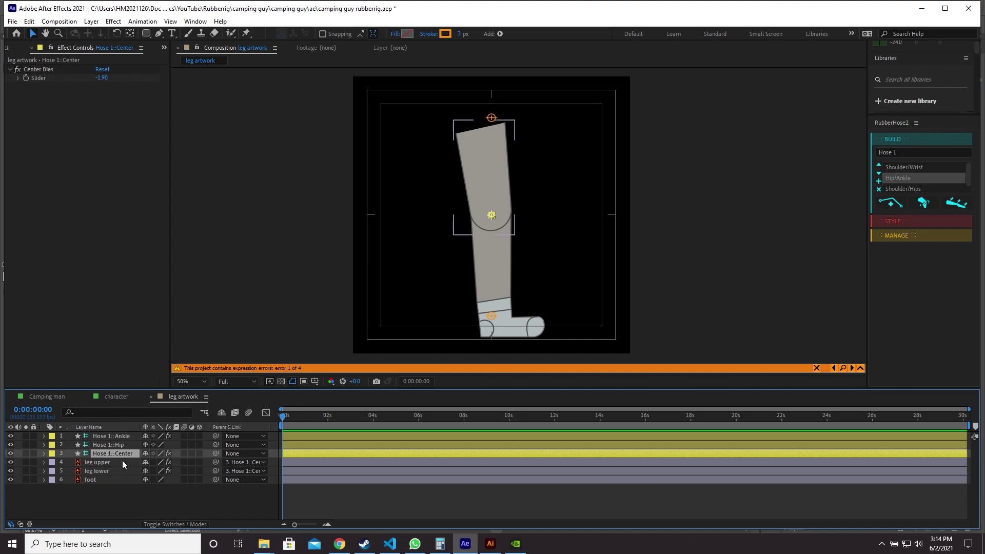
# Set the Segment Length slider of the leg lower layer to 332.
pyautogui.click(121, 470)
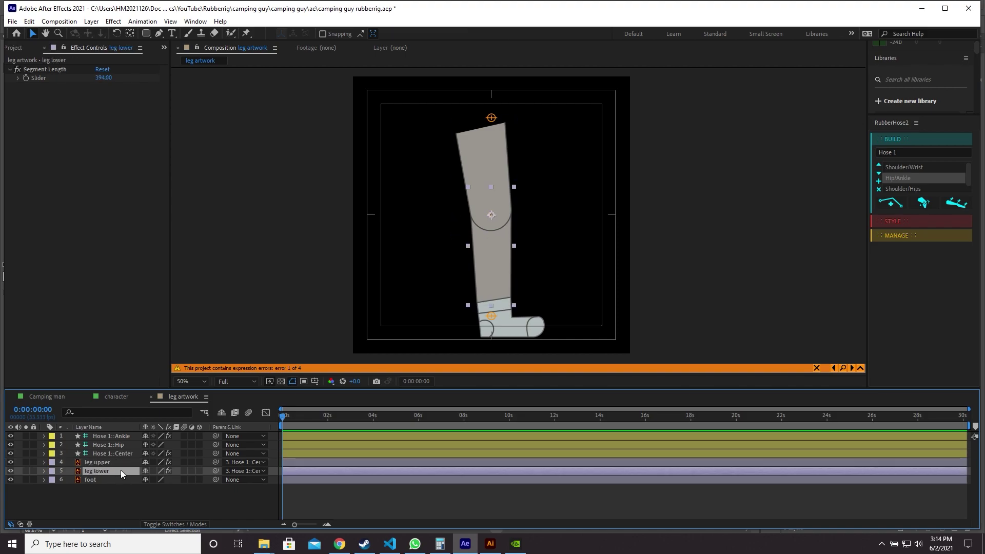
pyautogui.press('e')
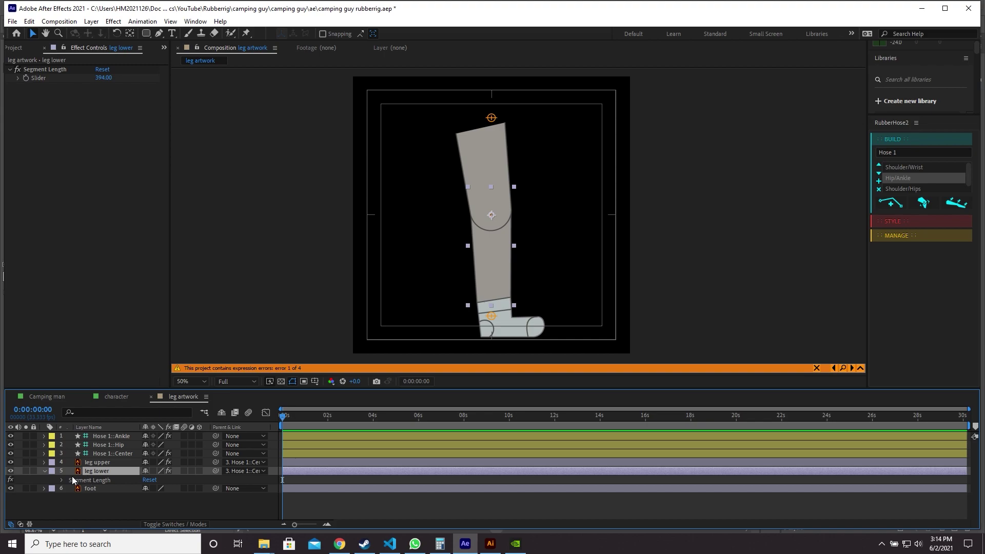
pyautogui.click(62, 480)
pyautogui.moveTo(151, 488); pyautogui.dragTo(127, 497)
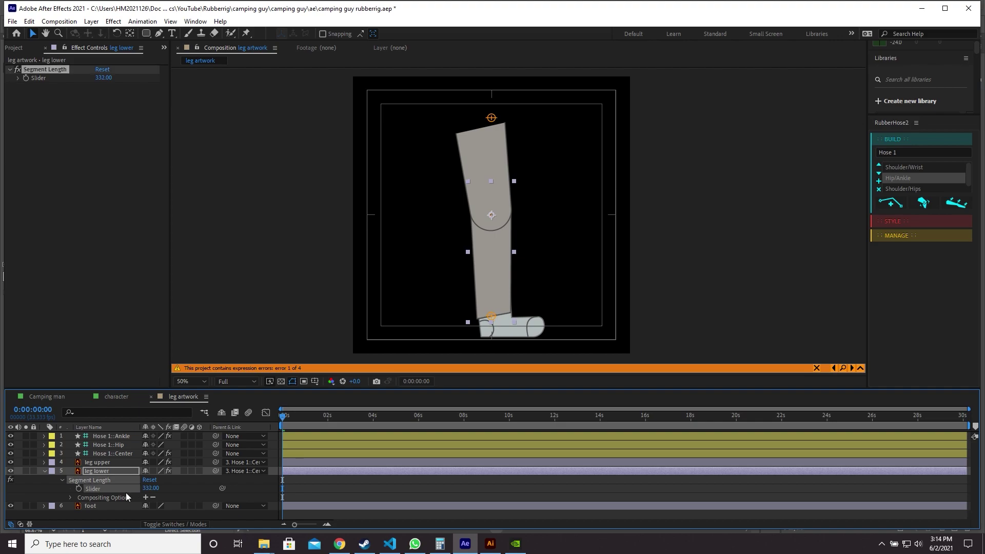
# Set the rotation of the leg lower layer to 1° around the knee.
pyautogui.scroll(2, 493, 312)
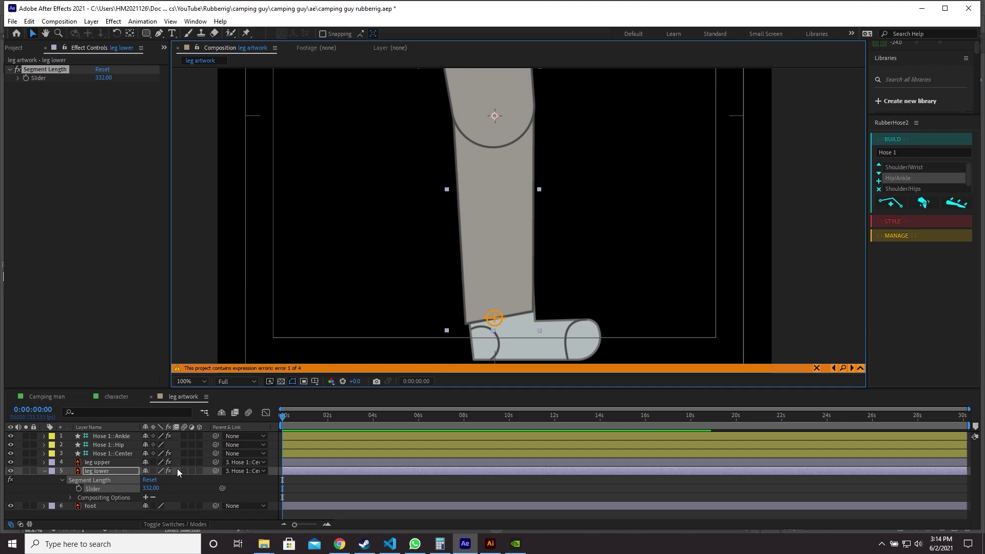
pyautogui.press('r')
pyautogui.click(158, 480)
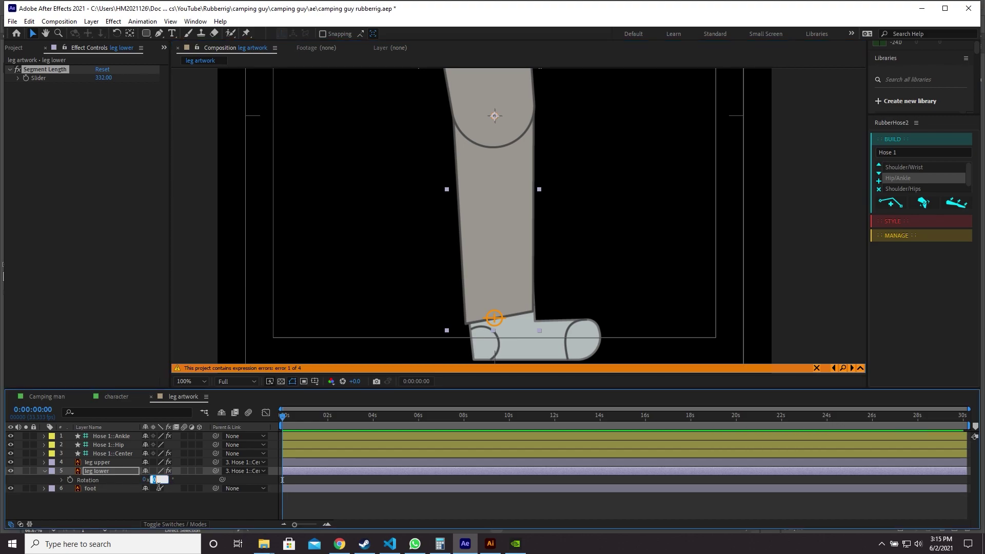
pyautogui.press('Up')
pyautogui.press('Up')
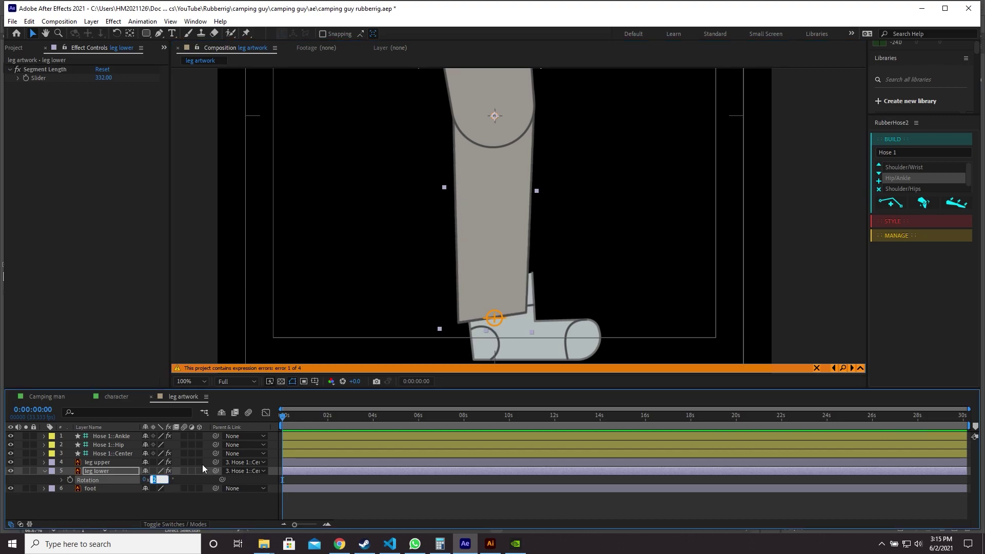
pyautogui.press('Down')
# Set the Segment Length slider of the leg upper layer to 336 so its top reaches the hip controller.
pyautogui.moveTo(555, 154); pyautogui.dragTo(603, 319)
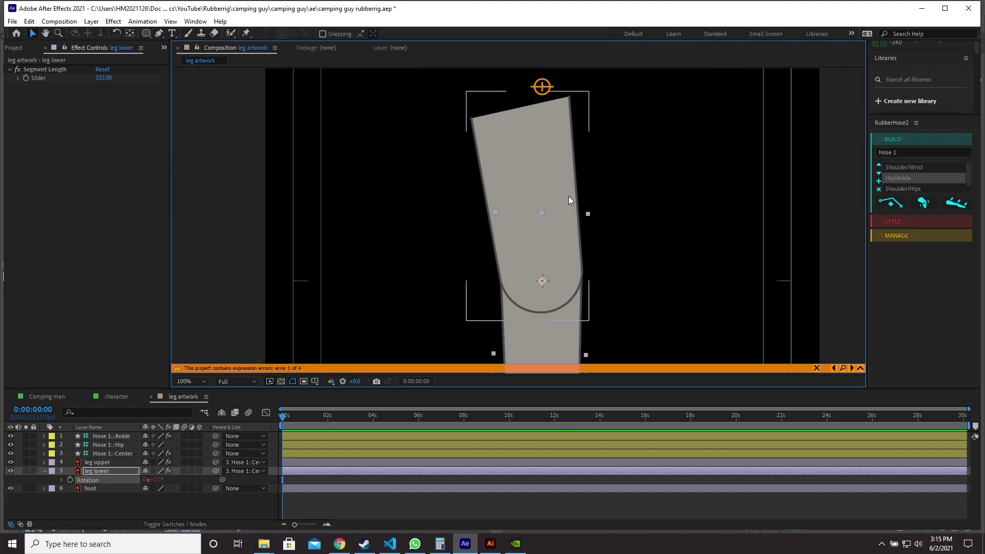
pyautogui.moveTo(569, 200); pyautogui.dragTo(533, 244)
pyautogui.click(526, 206)
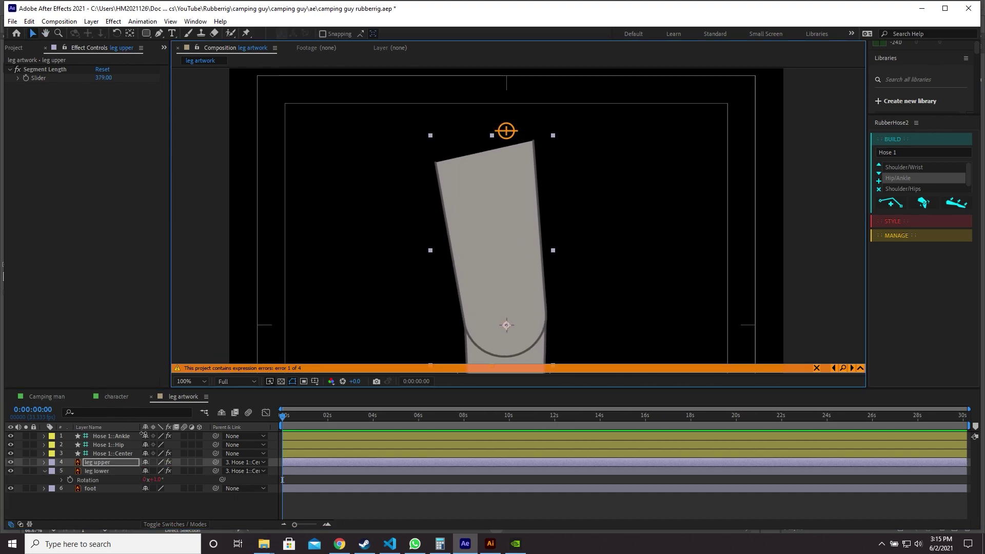
pyautogui.press('e')
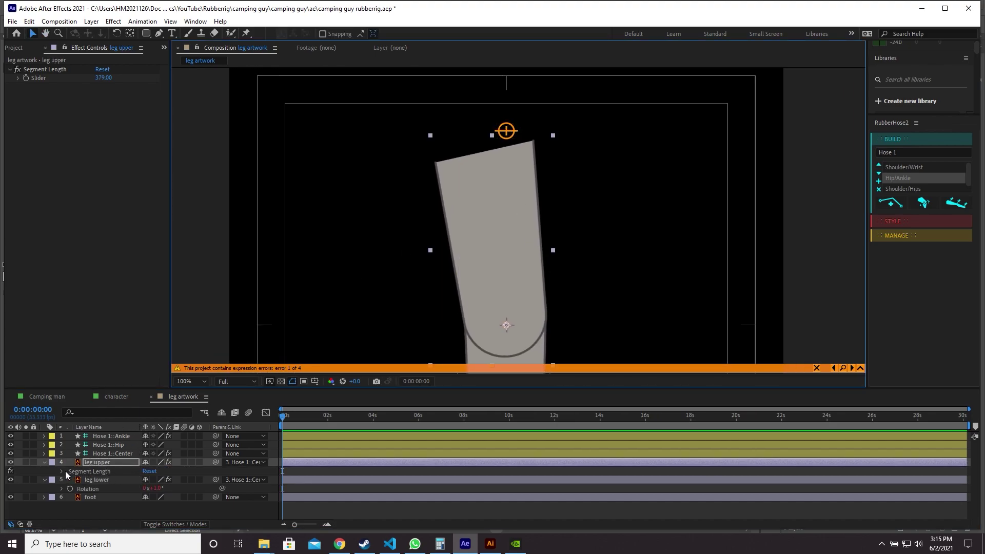
pyautogui.click(61, 472)
pyautogui.moveTo(152, 480); pyautogui.dragTo(133, 484)
# Set the rotation of the leg upper layer to 6° around the knee.
pyautogui.click(123, 460)
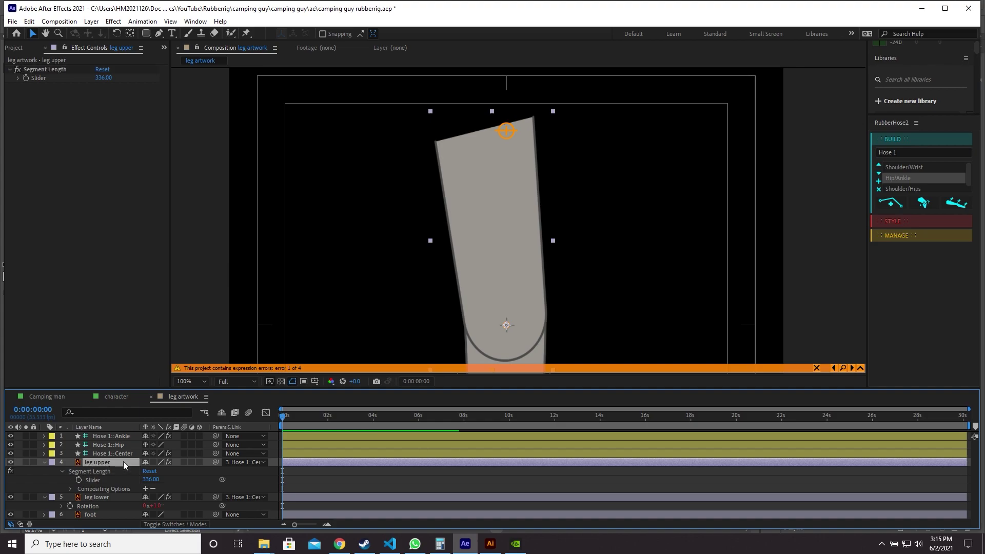
pyautogui.press('r')
pyautogui.click(155, 471)
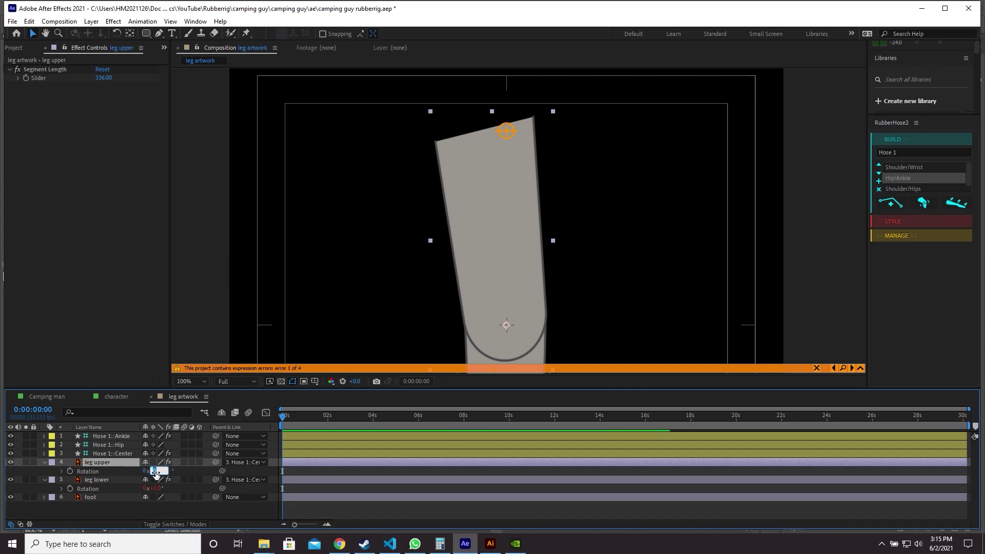
pyautogui.press('Up')
pyautogui.press('Up')
pyautogui.press('Up')
pyautogui.press('Up')
pyautogui.press('Up')
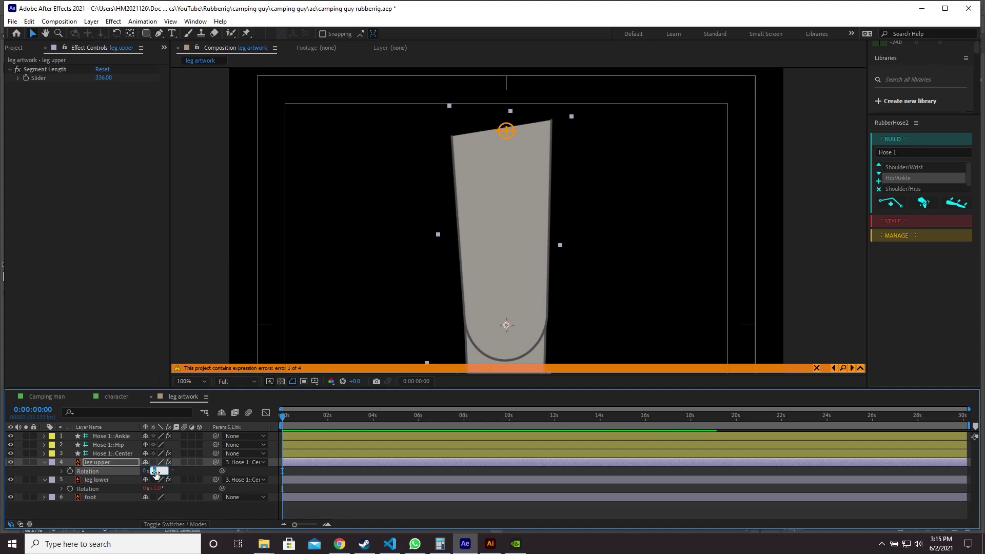
pyautogui.press('Up')
# Raise the ankle controller to the top of the foot so the knee bends slightly, and deselect it.
pyautogui.moveTo(662, 305); pyautogui.dragTo(637, 279)
pyautogui.scroll(-1, 651, 266)
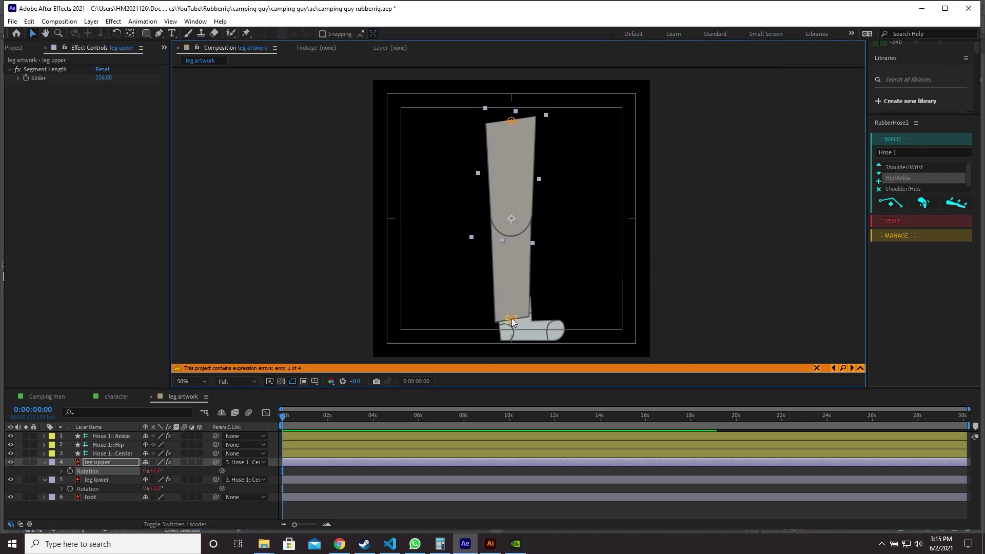
pyautogui.moveTo(513, 323); pyautogui.dragTo(514, 306)
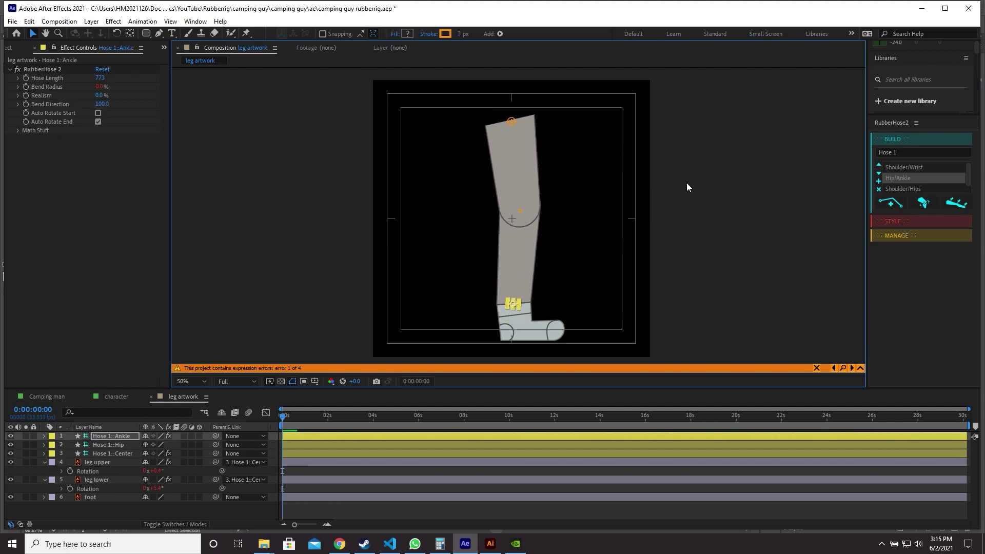
pyautogui.click(685, 185)
# Parent the Hose 1::Ankle layer to the foot layer and move the foot upward to bend the leg.
pyautogui.click(114, 436)
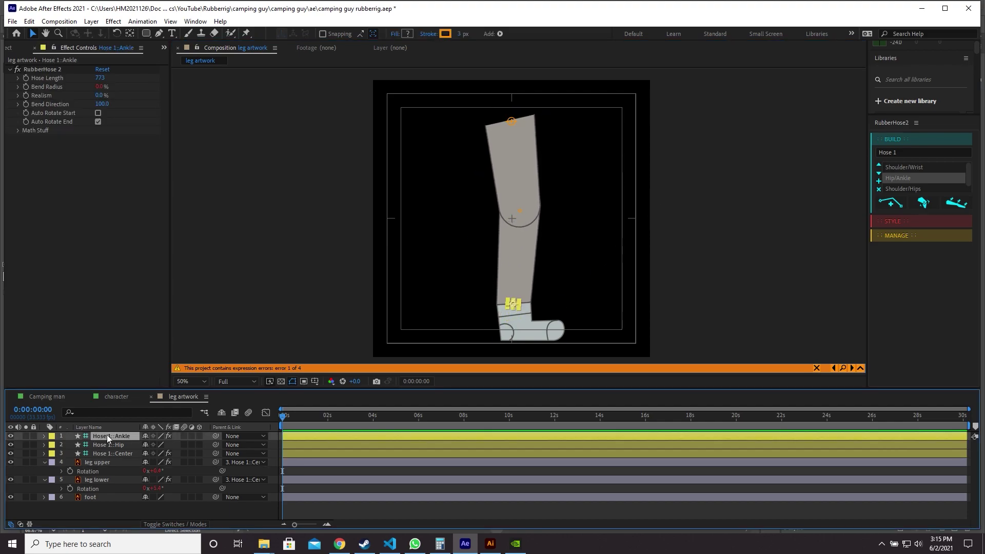
pyautogui.moveTo(215, 435); pyautogui.dragTo(99, 496)
pyautogui.click(99, 496)
pyautogui.moveTo(551, 318); pyautogui.dragTo(536, 297)
# Lower the Hose 1::Ankle controller slightly so the bottom of the lower leg meets the top of the foot.
pyautogui.scroll(1, 473, 323)
pyautogui.moveTo(452, 326); pyautogui.dragTo(513, 250)
pyautogui.scroll(1, 464, 288)
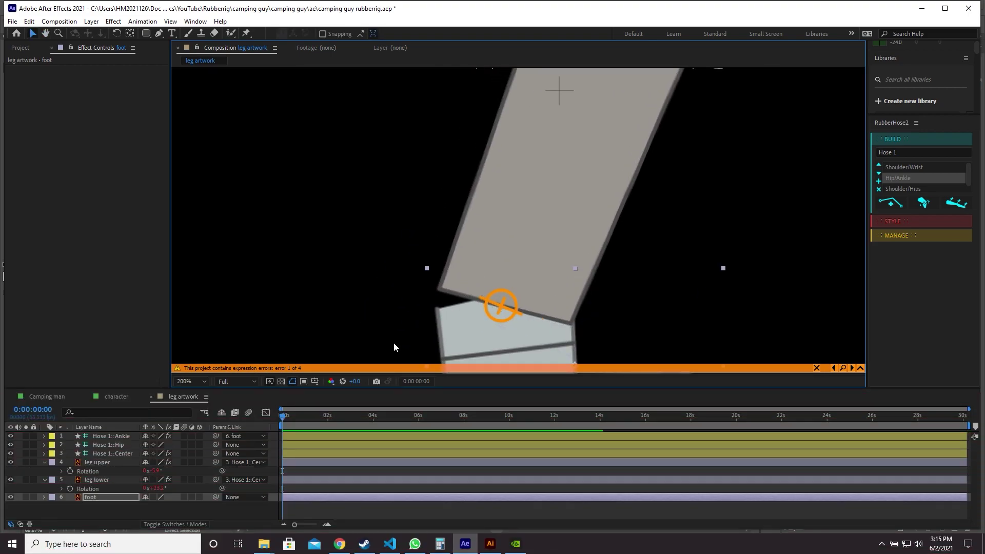
pyautogui.click(133, 453)
pyautogui.click(131, 445)
pyautogui.click(130, 436)
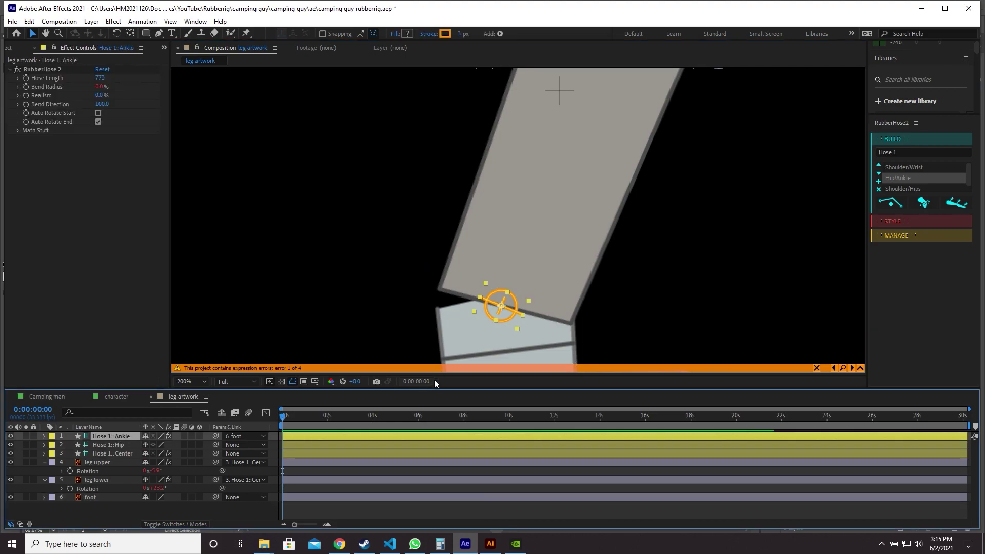
pyautogui.moveTo(500, 306); pyautogui.dragTo(502, 324)
pyautogui.scroll(-1, 561, 330)
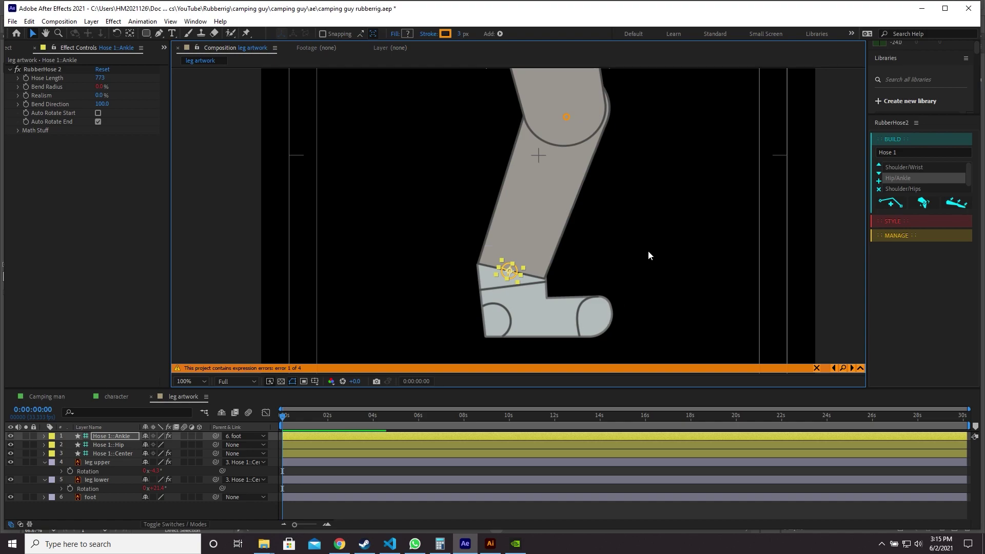
# Move the foot to test the leg bend and inspect the overlapping outlines at the knee.
pyautogui.moveTo(648, 251); pyautogui.dragTo(619, 284)
pyautogui.scroll(-1, 618, 284)
pyautogui.click(533, 298)
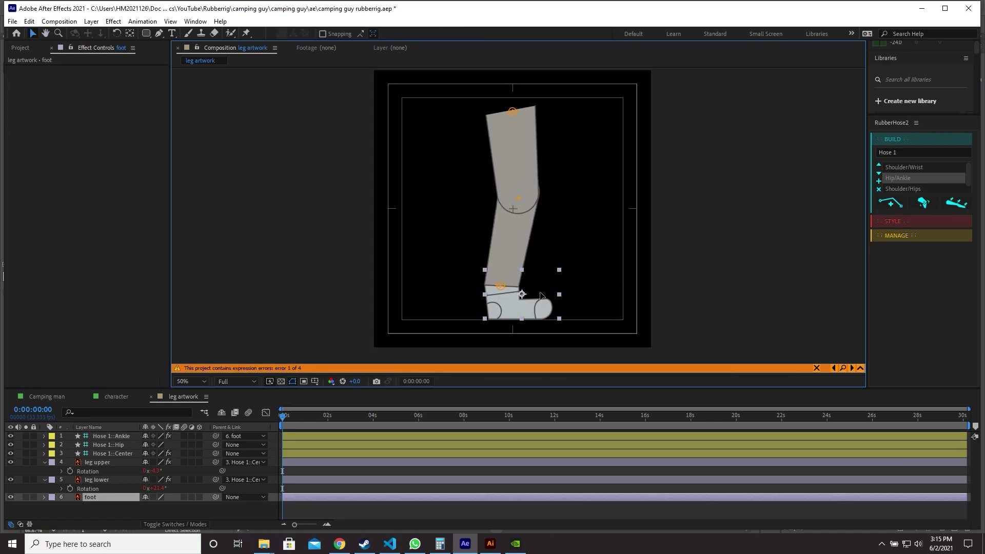
pyautogui.moveTo(540, 296); pyautogui.dragTo(534, 263)
pyautogui.scroll(1, 519, 145)
pyautogui.scroll(1, 544, 246)
# Deselect all layers, activate the Pen tool and hide the leg upper layer to expose the lower leg's rounded knee.
pyautogui.click(90, 510)
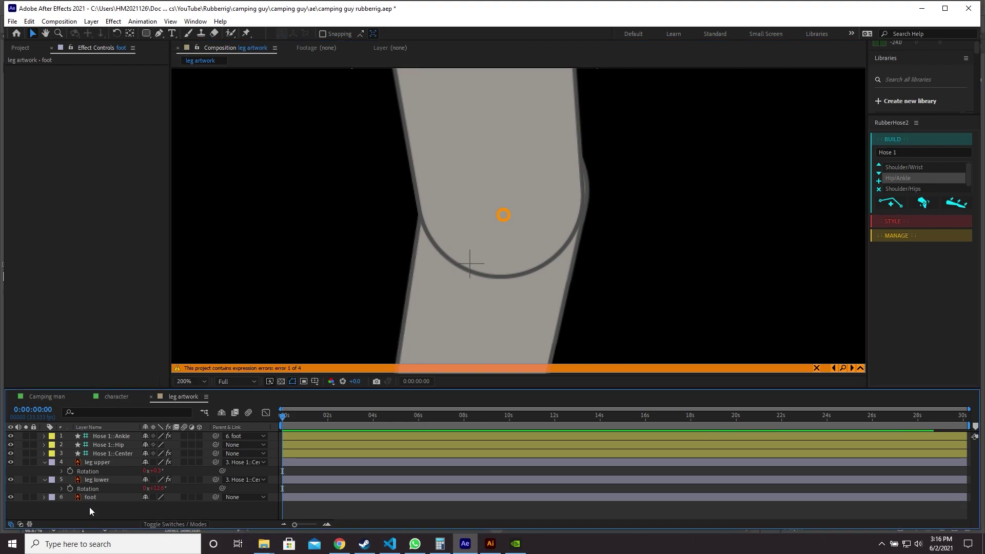
pyautogui.click(159, 33)
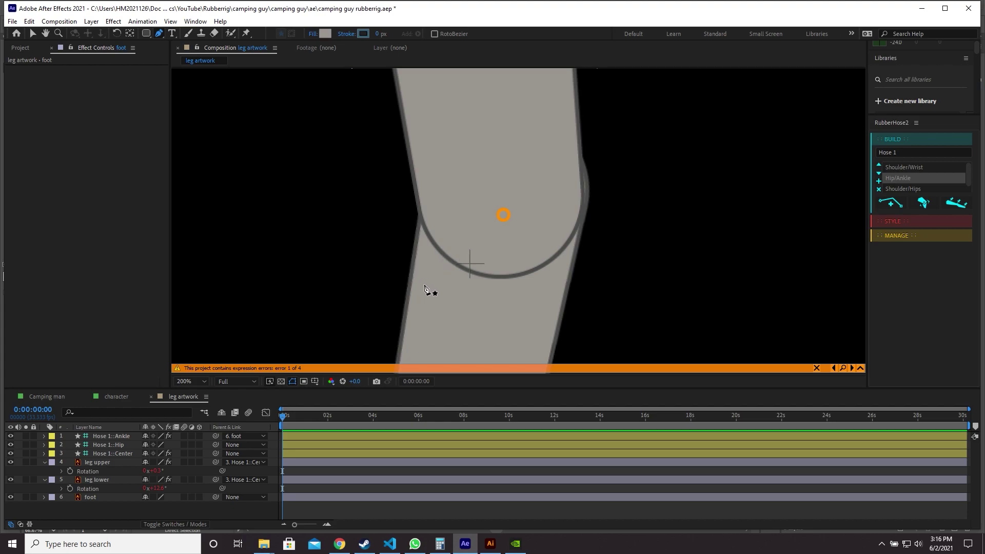
pyautogui.moveTo(442, 317); pyautogui.dragTo(402, 241)
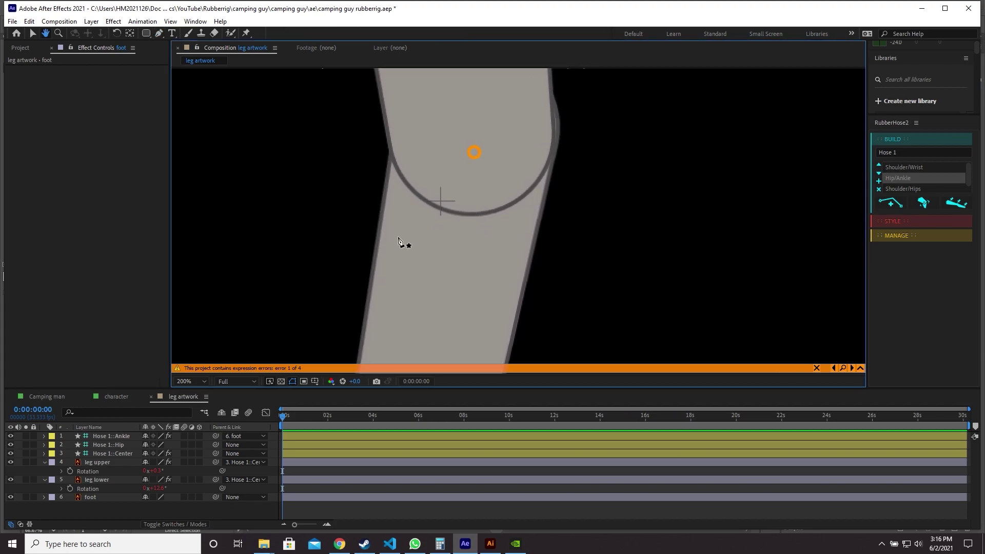
pyautogui.click(10, 461)
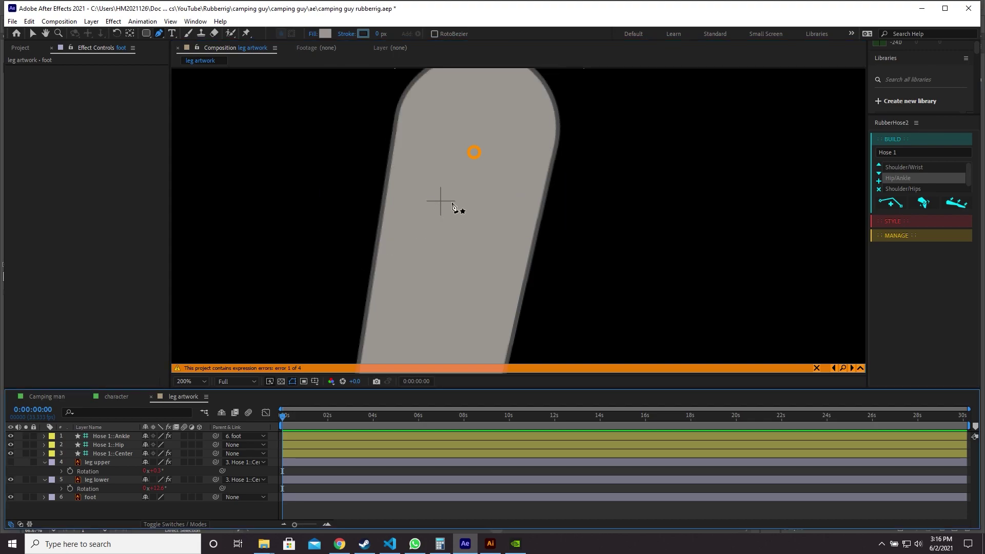
pyautogui.scroll(-1, 451, 211)
pyautogui.scroll(1, 452, 212)
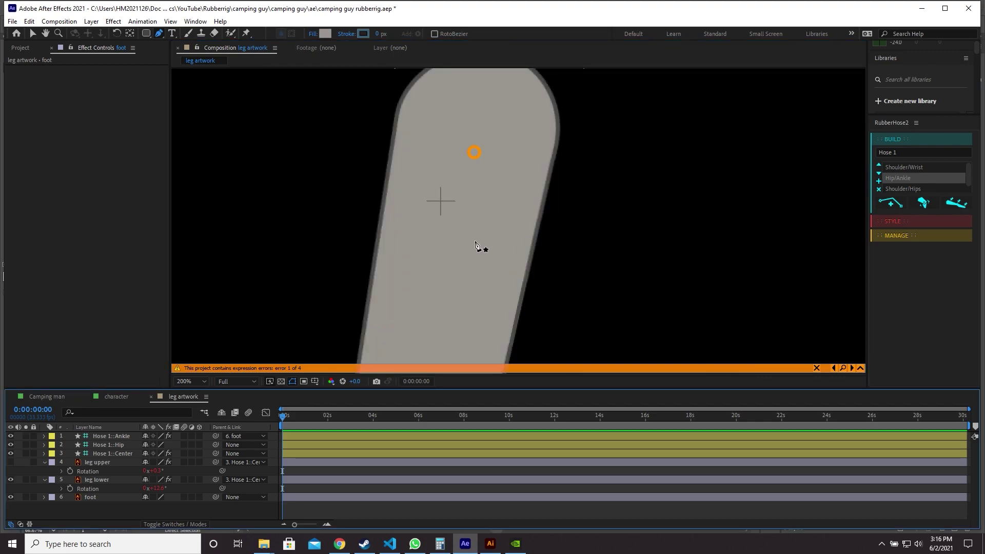
# Start a filled Pen shape just inside the lower leg's back outline, running from the shin up into the knee curve.
pyautogui.moveTo(378, 323)
pyautogui.mouseDown()
pyautogui.moveTo(397, 250)
pyautogui.moveTo(376, 314)
pyautogui.mouseUp()
pyautogui.click(364, 316)
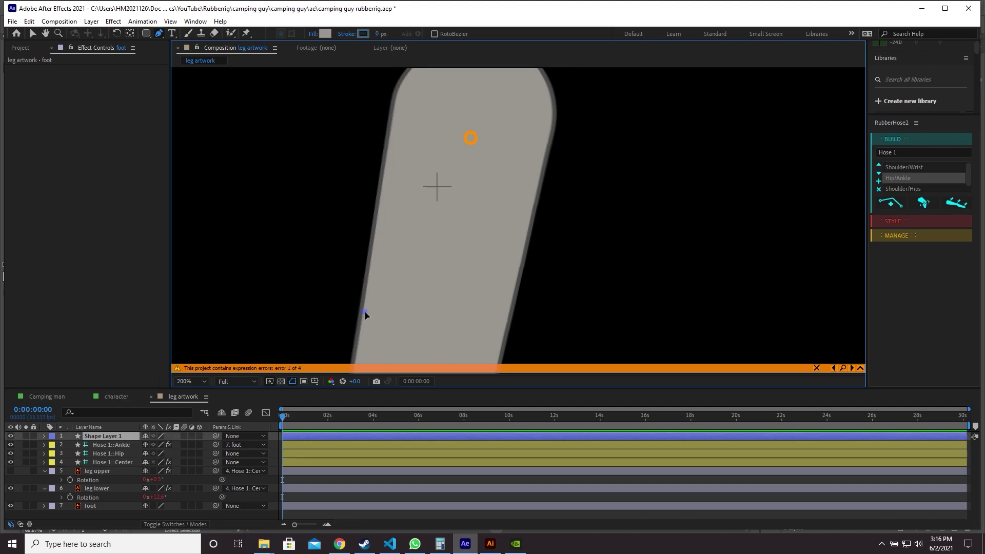
pyautogui.moveTo(393, 256); pyautogui.dragTo(381, 321)
pyautogui.moveTo(412, 124); pyautogui.dragTo(402, 190)
pyautogui.scroll(1, 393, 205)
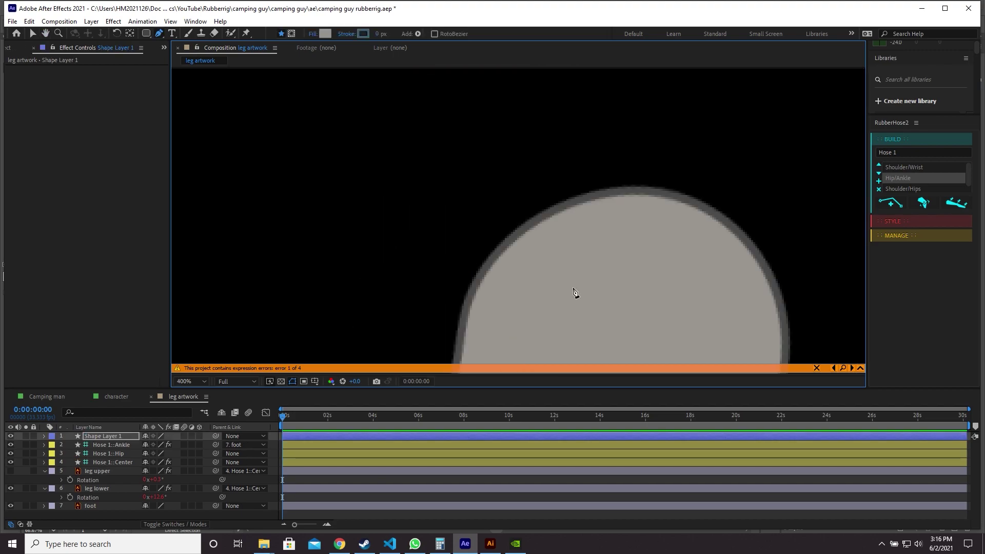
pyautogui.moveTo(576, 293); pyautogui.dragTo(504, 238)
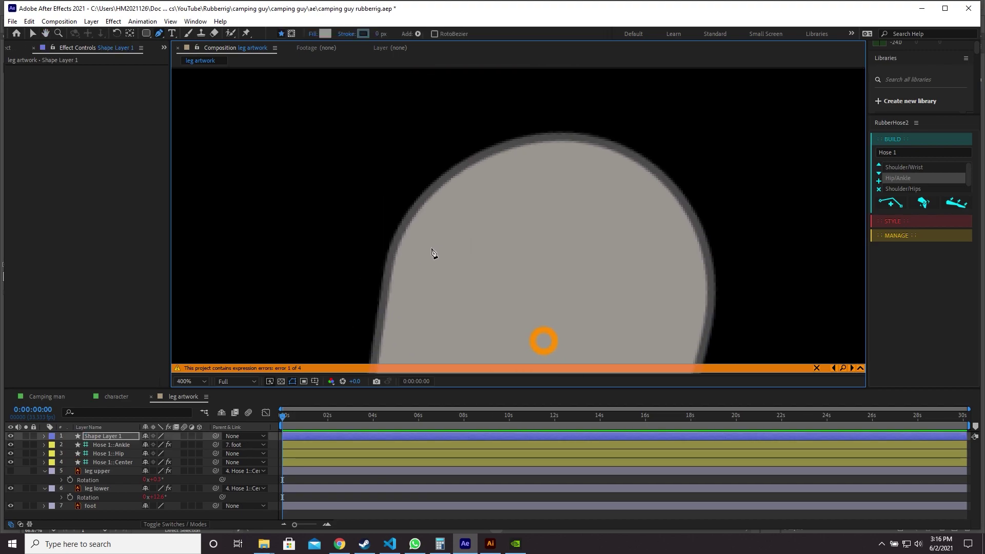
pyautogui.click(440, 189)
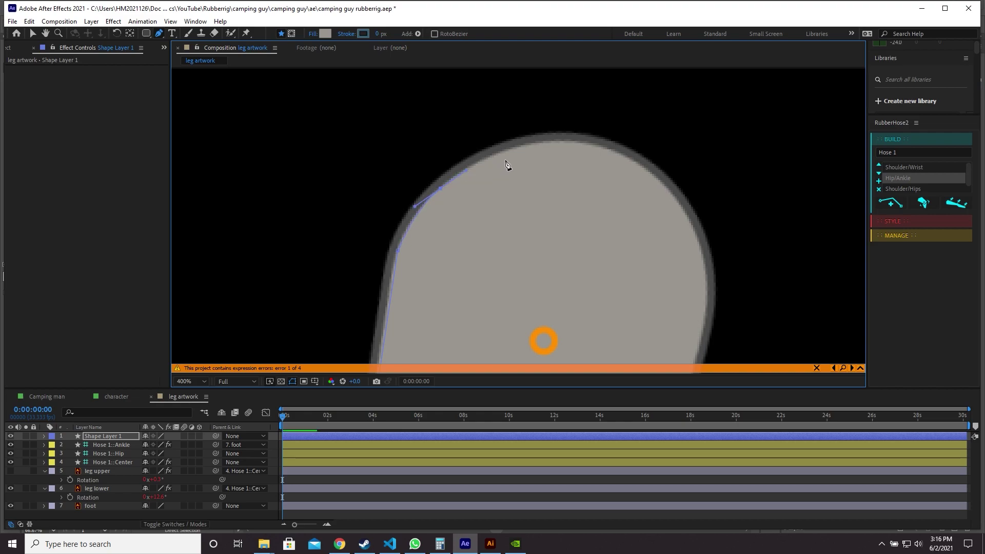
# Continue the Pen path around the rounded knee top and down the front edge, keeping it inside the outline.
pyautogui.moveTo(534, 145); pyautogui.dragTo(575, 142)
pyautogui.moveTo(645, 176); pyautogui.dragTo(617, 196)
pyautogui.moveTo(617, 196); pyautogui.dragTo(580, 142)
pyautogui.moveTo(595, 191); pyautogui.dragTo(567, 261)
pyautogui.scroll(-3, 598, 210)
pyautogui.moveTo(596, 145); pyautogui.dragTo(582, 210)
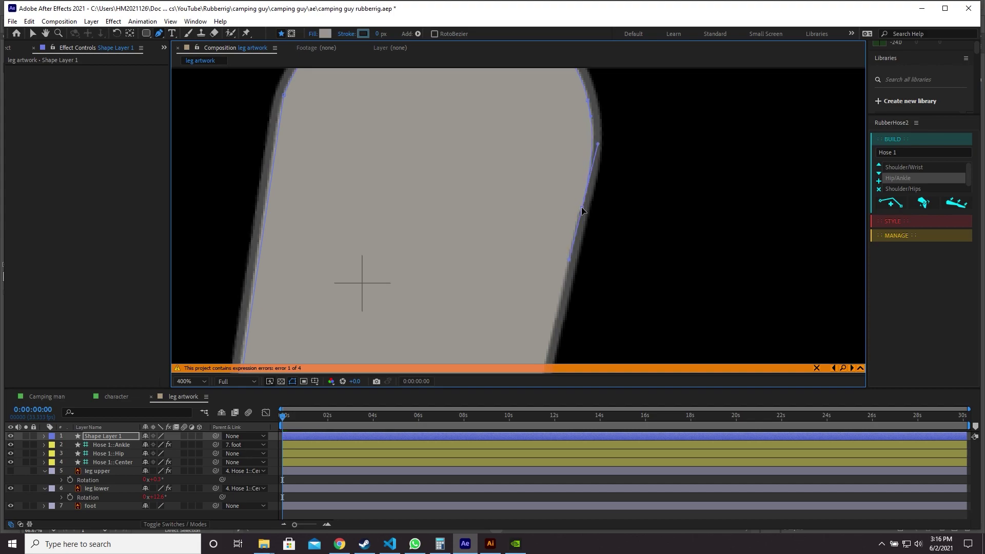
# Extend the Pen path down the front of the shin and close the shape straight across the lower leg.
pyautogui.scroll(-8, 550, 226)
pyautogui.hscroll(-2, 549, 226)
pyautogui.click(529, 274)
pyautogui.click(241, 284)
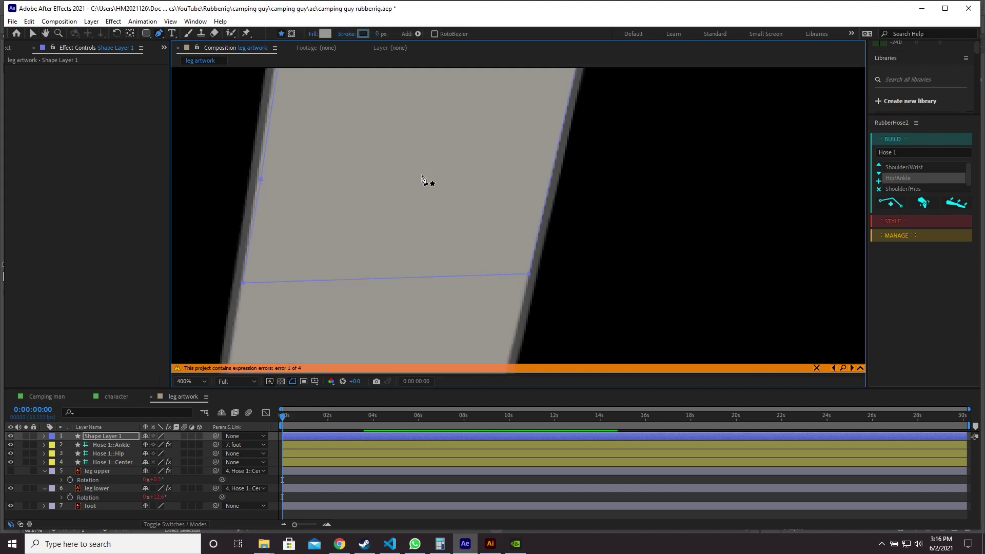
pyautogui.moveTo(426, 178); pyautogui.dragTo(417, 278)
pyautogui.scroll(-1, 417, 278)
pyautogui.moveTo(473, 172); pyautogui.dragTo(415, 272)
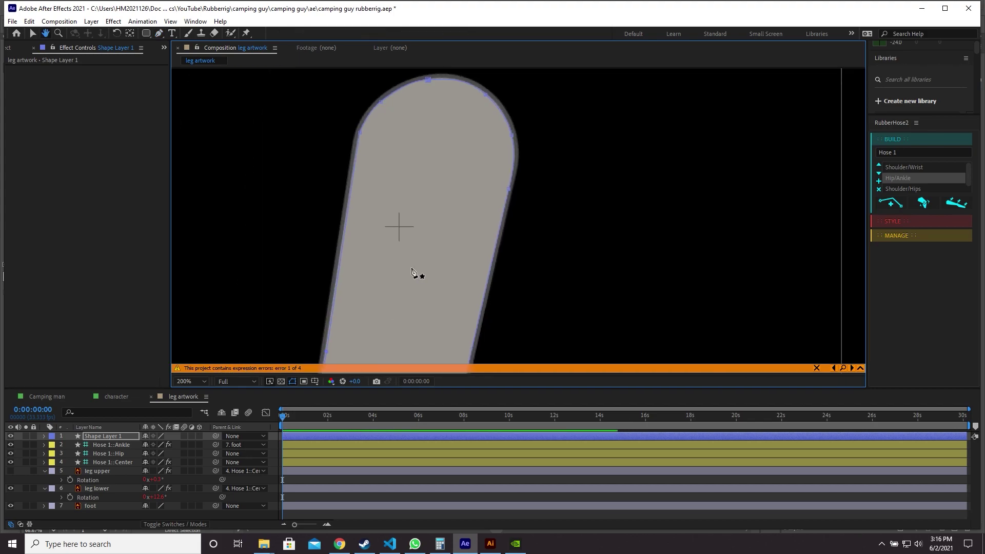
# Rename the new shape layer as leg mask and parent it to the leg lower layer.
pyautogui.click(118, 434)
pyautogui.press('Return')
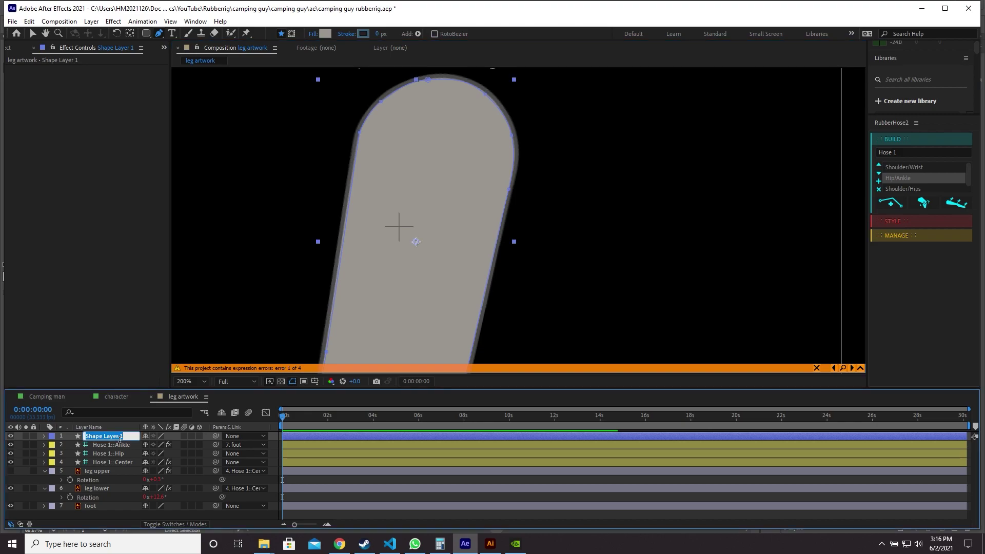
pyautogui.write('leg mask')
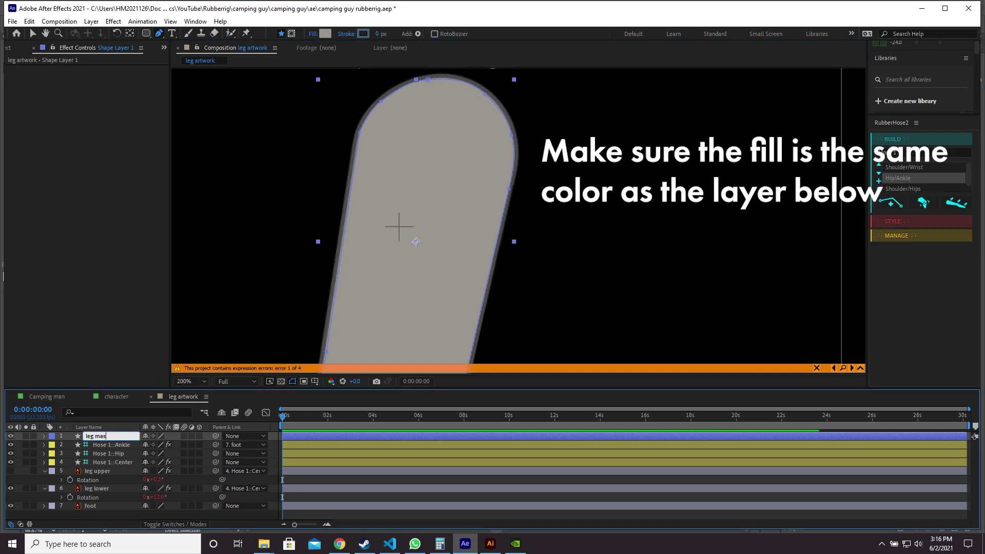
pyautogui.press('Return')
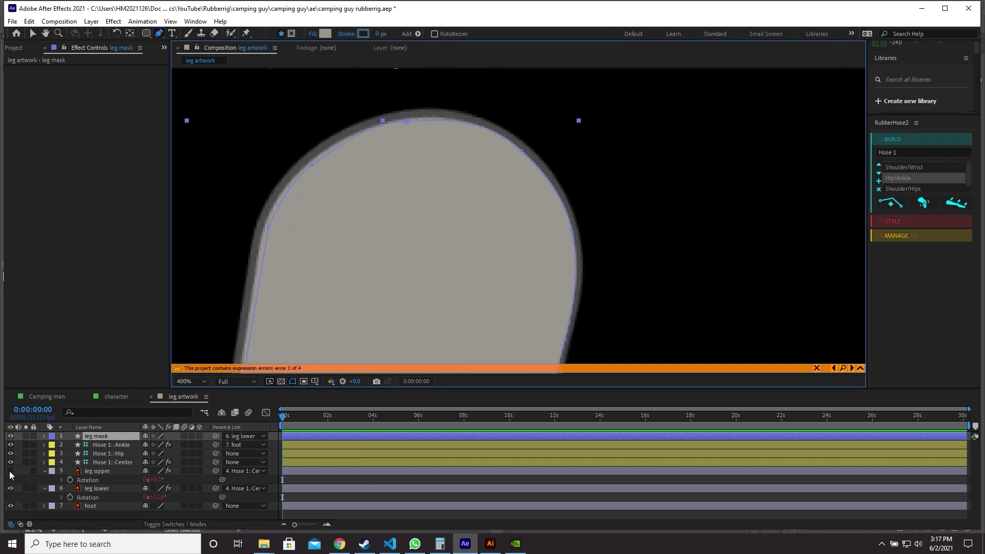
# Make the leg upper layer visible again and switch back to the Selection tool.
pyautogui.click(11, 471)
pyautogui.press(',')
pyautogui.press('v')
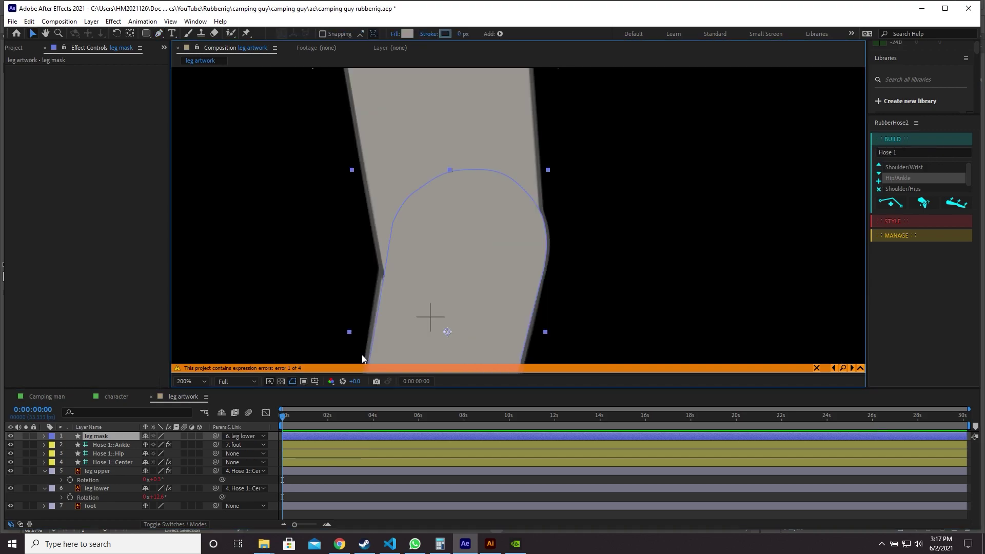
# Expand the contents of the leg mask layer and select Path 1 inside Shape 1 for editing.
pyautogui.click(44, 436)
pyautogui.click(53, 445)
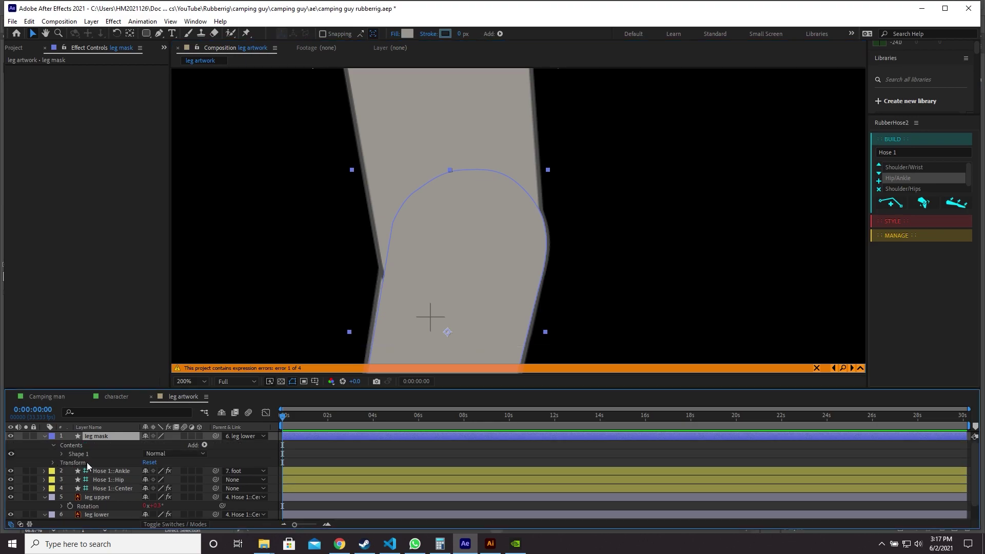
pyautogui.click(87, 463)
pyautogui.press('.')
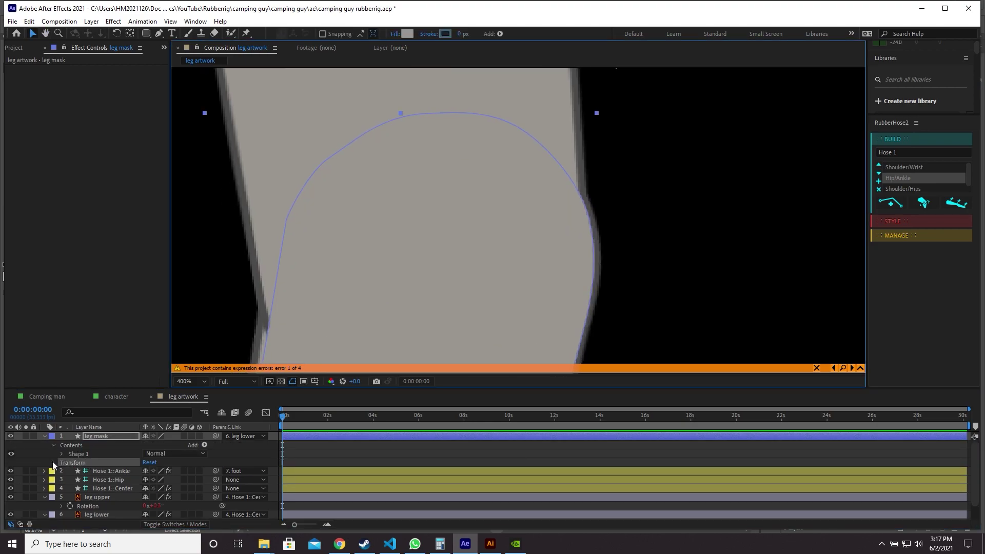
pyautogui.click(62, 454)
pyautogui.click(85, 462)
# Adjust the leg mask path's points to follow the inner edge of the knee outline, hiding leg upper only during the edit.
pyautogui.moveTo(348, 285); pyautogui.dragTo(422, 275)
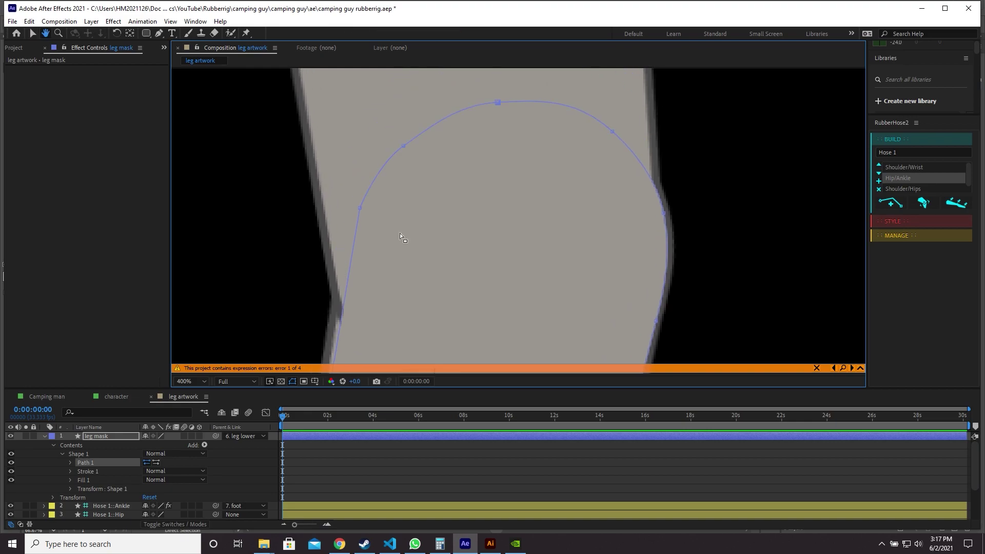
pyautogui.moveTo(400, 233); pyautogui.dragTo(428, 195)
pyautogui.press('.')
pyautogui.moveTo(276, 160); pyautogui.dragTo(319, 113)
pyautogui.scroll(-3, 35, 478)
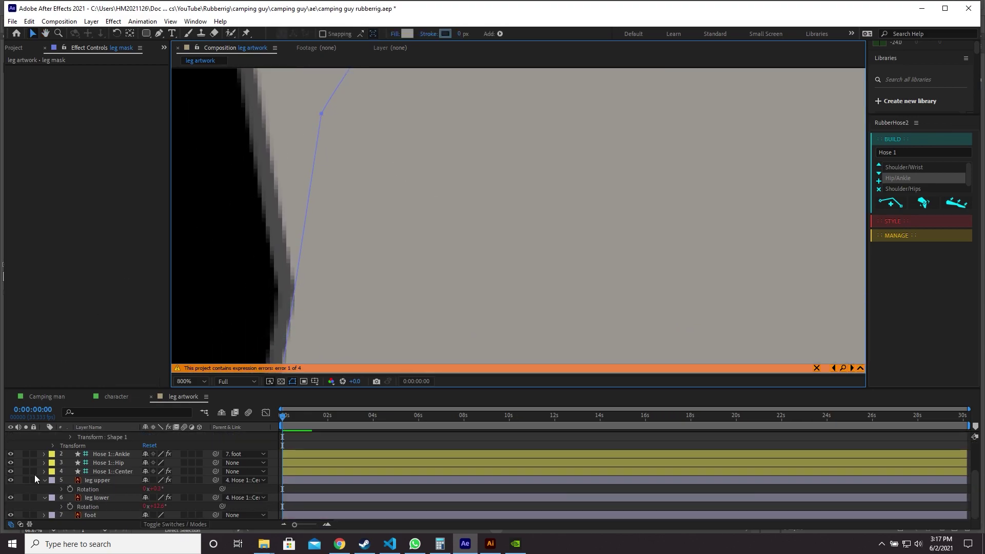
pyautogui.click(11, 481)
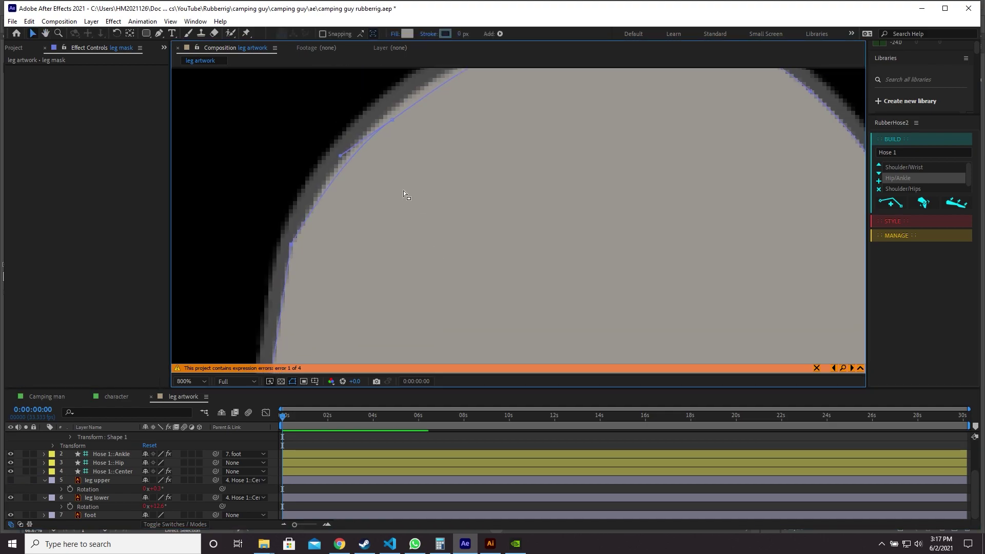
pyautogui.moveTo(365, 164); pyautogui.dragTo(334, 275)
pyautogui.moveTo(361, 231); pyautogui.dragTo(357, 225)
pyautogui.moveTo(540, 164); pyautogui.dragTo(473, 183)
pyautogui.scroll(-4, 436, 183)
pyautogui.click(11, 480)
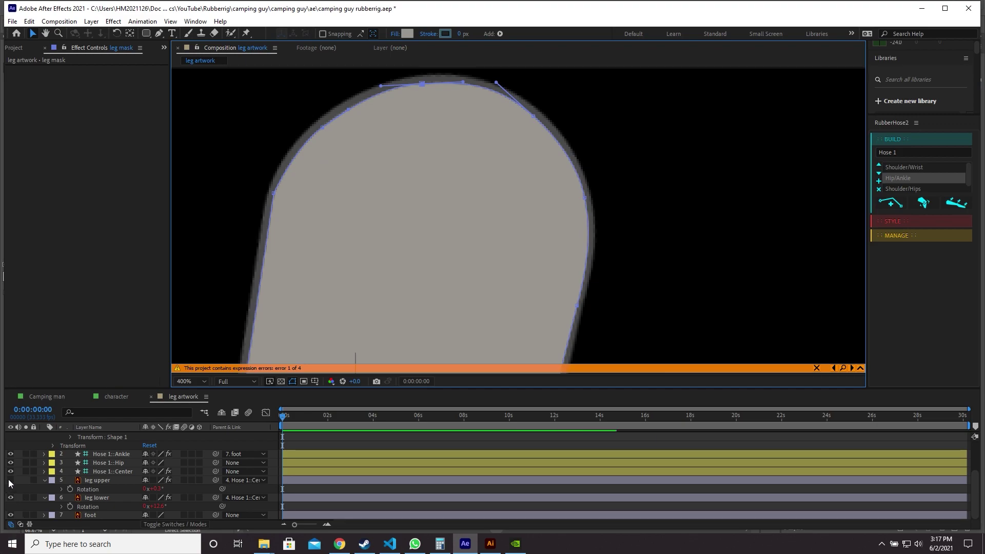
# Move the foot to bend the leg and examine how the leg mask blends the knee joint.
pyautogui.scroll(-1, 503, 230)
pyautogui.click(598, 238)
pyautogui.click(598, 238)
pyautogui.scroll(-1, 710, 238)
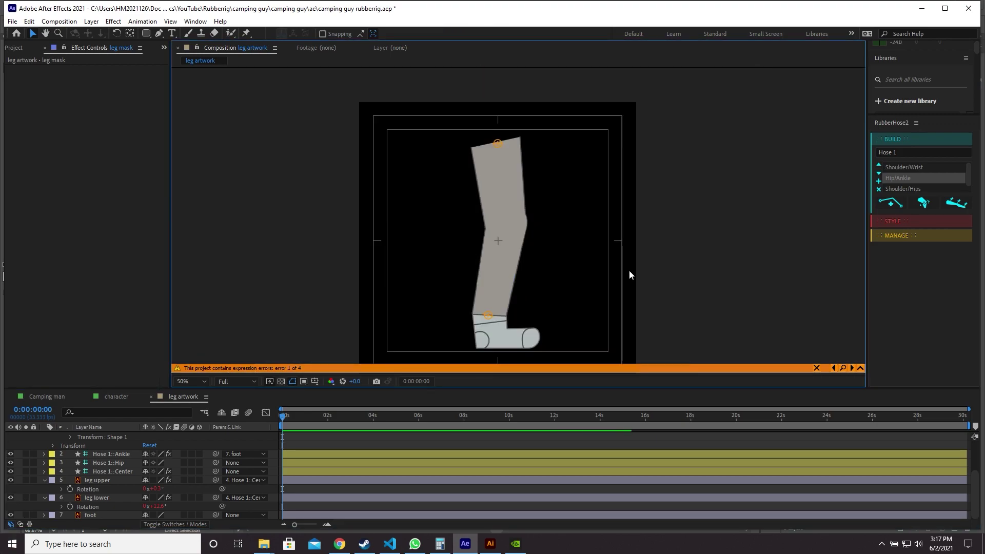
pyautogui.moveTo(535, 333); pyautogui.dragTo(468, 291)
pyautogui.press('v')
pyautogui.click(469, 221)
pyautogui.scroll(2, 468, 219)
pyautogui.moveTo(623, 258); pyautogui.dragTo(599, 329)
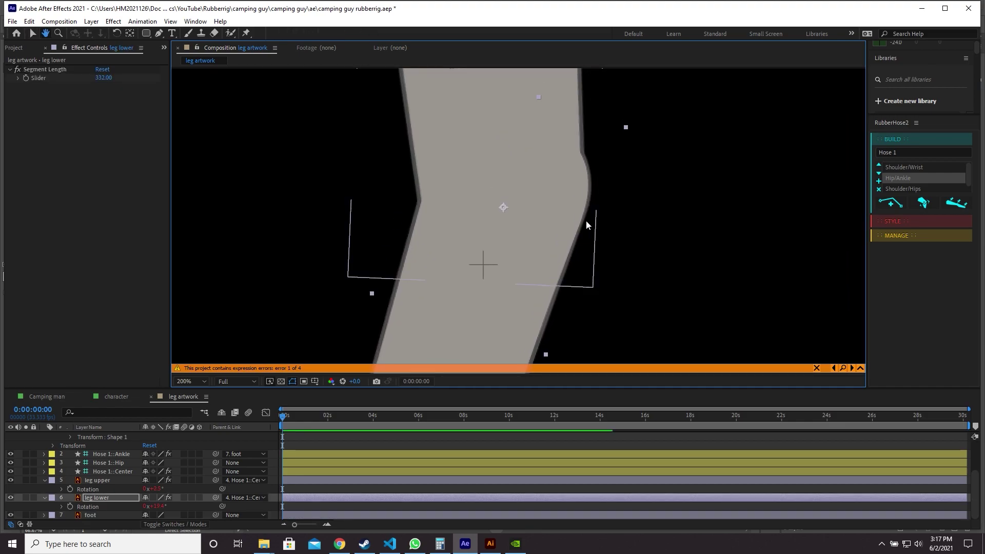
pyautogui.scroll(-2, 585, 199)
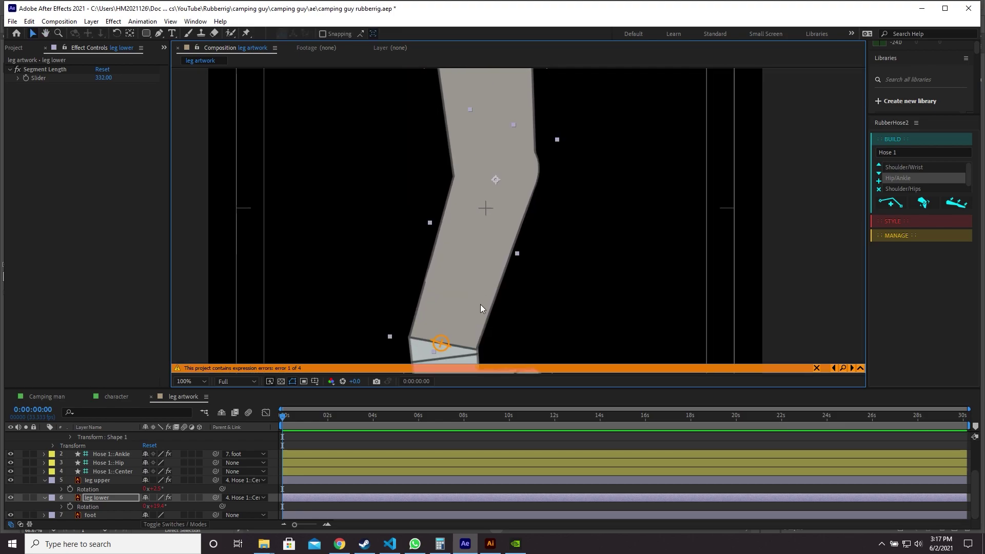
pyautogui.moveTo(482, 316); pyautogui.dragTo(482, 282)
pyautogui.press(',')
pyautogui.press(',')
pyautogui.moveTo(519, 312)
pyautogui.mouseDown()
pyautogui.moveTo(517, 275)
pyautogui.moveTo(525, 302)
pyautogui.mouseUp()
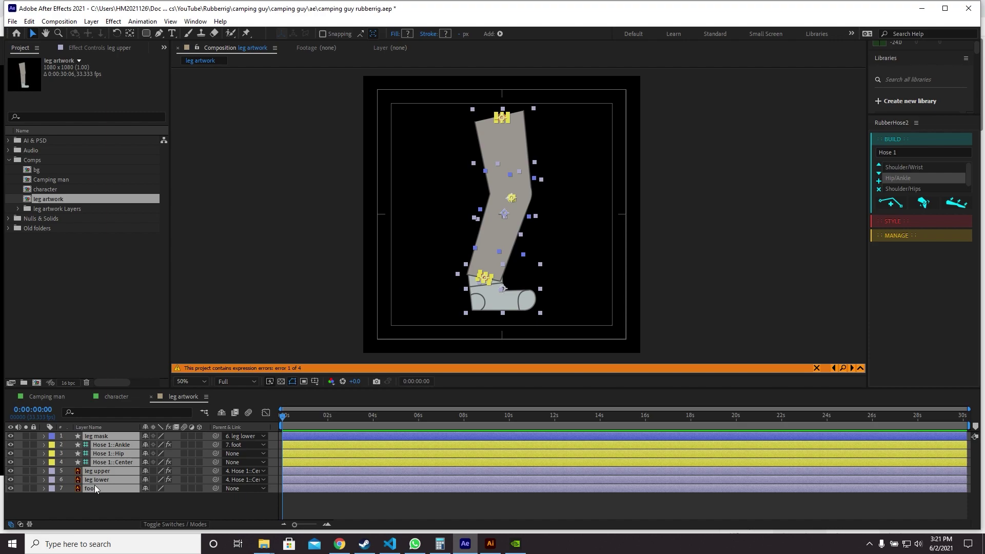
# Paste all leg artwork layers into the Camping man composition and move Hose 1::Ankle, Hose 1::Hip and foot together beneath the character's body.
pyautogui.click(46, 396)
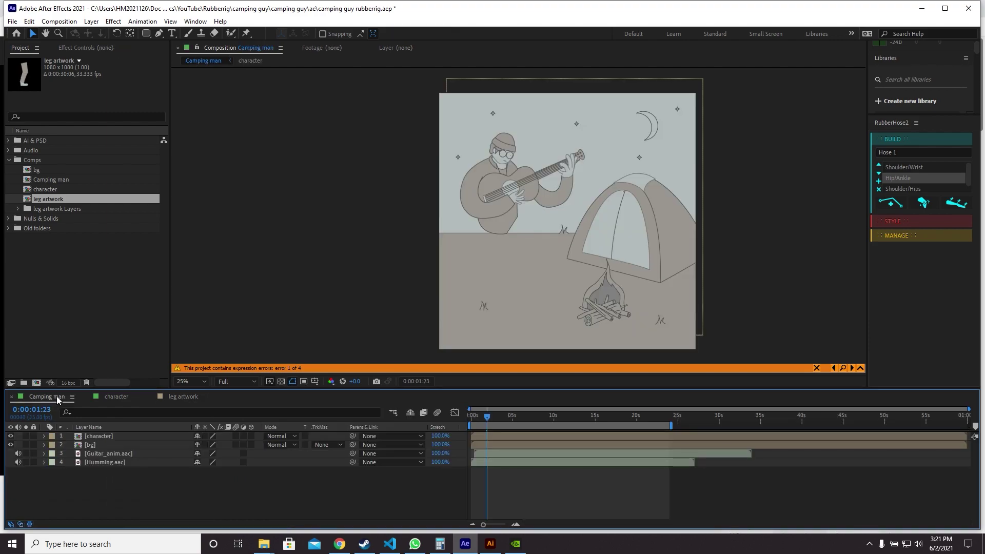
pyautogui.hotkey('ctrl', 'v')
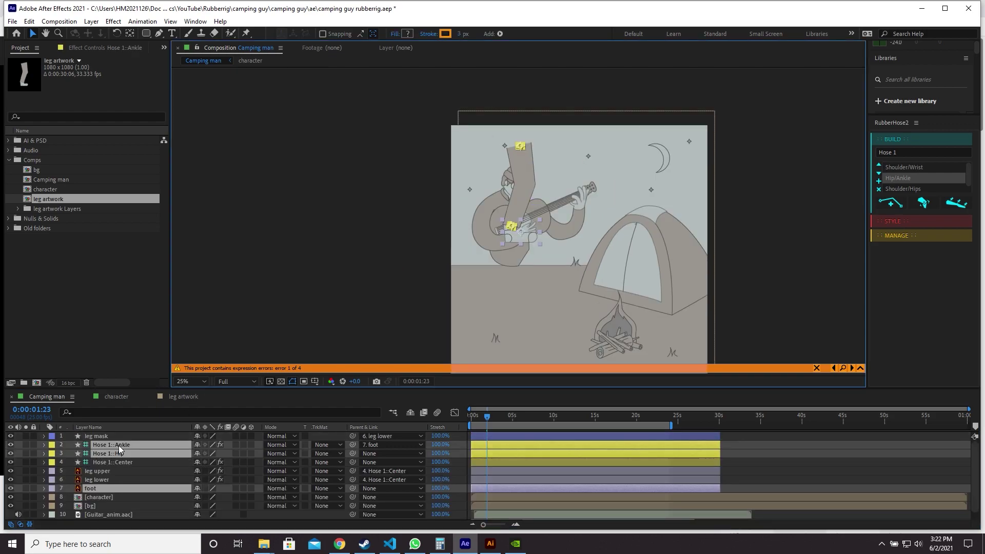
pyautogui.click(119, 445)
pyautogui.keyDown('ctrl'); pyautogui.click(122, 454); pyautogui.keyUp('ctrl')
pyautogui.keyDown('ctrl'); pyautogui.click(116, 491); pyautogui.keyUp('ctrl')
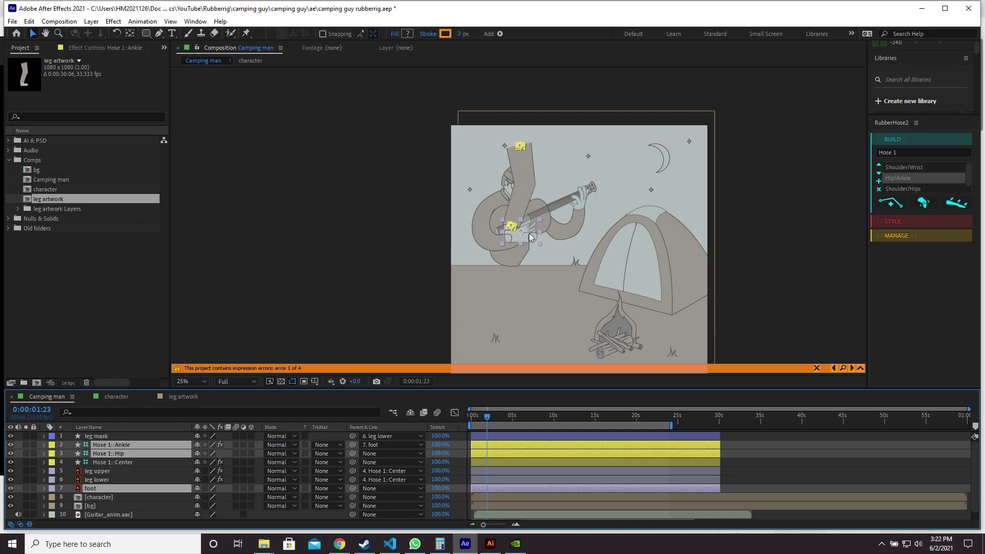
pyautogui.moveTo(529, 235); pyautogui.dragTo(515, 333)
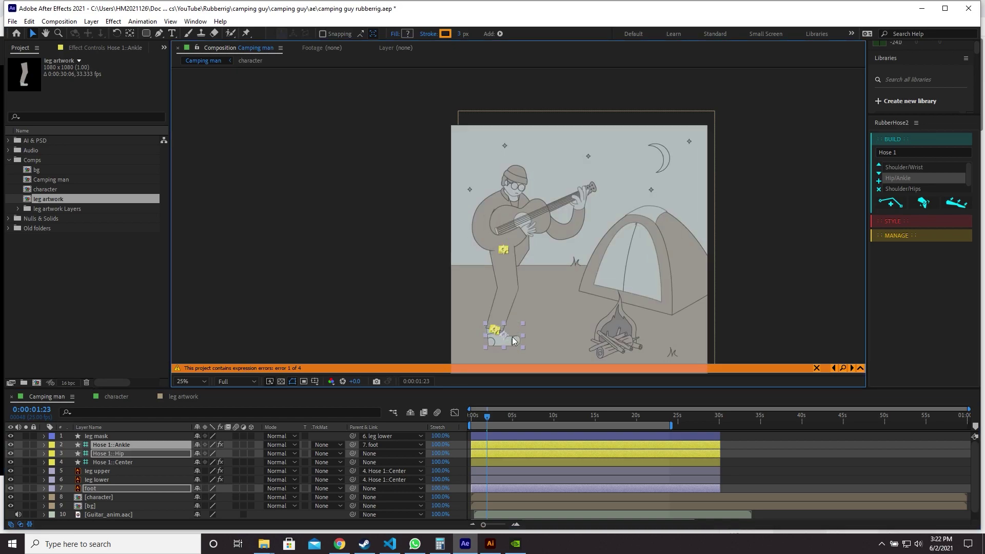
pyautogui.scroll(2, 518, 331)
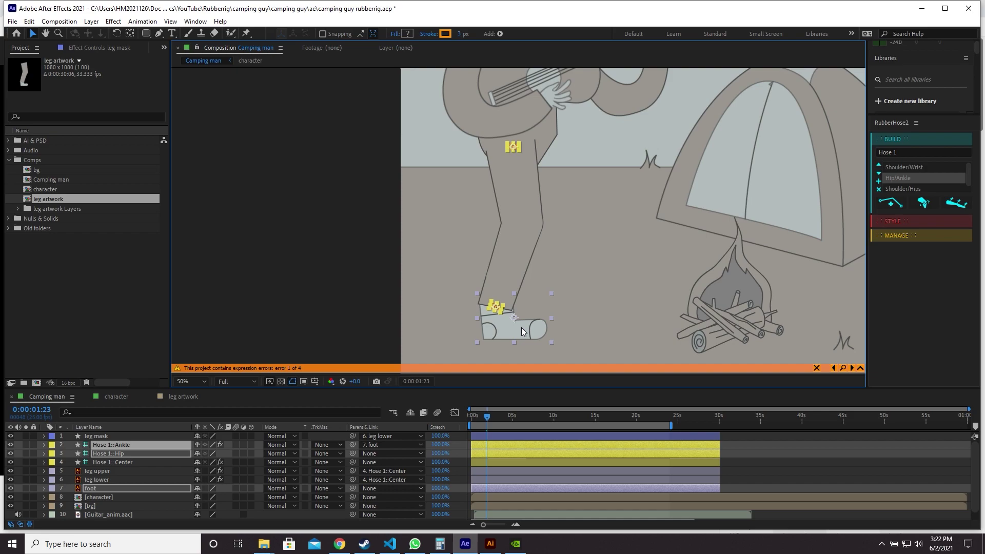
pyautogui.moveTo(522, 329); pyautogui.dragTo(498, 333)
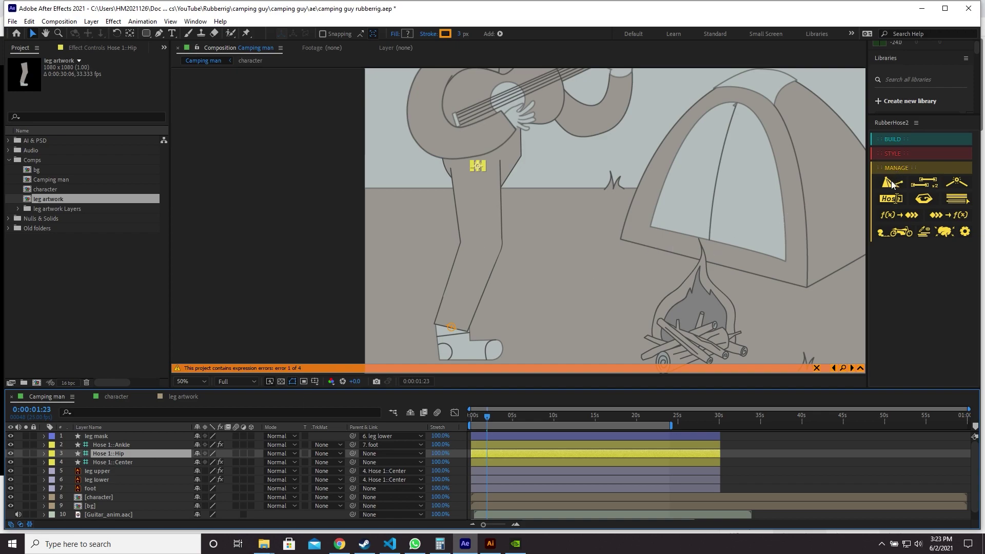
# Duplicate the Hose 1 leg rig with RubberHose and group the Hose 2 layers above the Hose 1 layers.
pyautogui.click(924, 183)
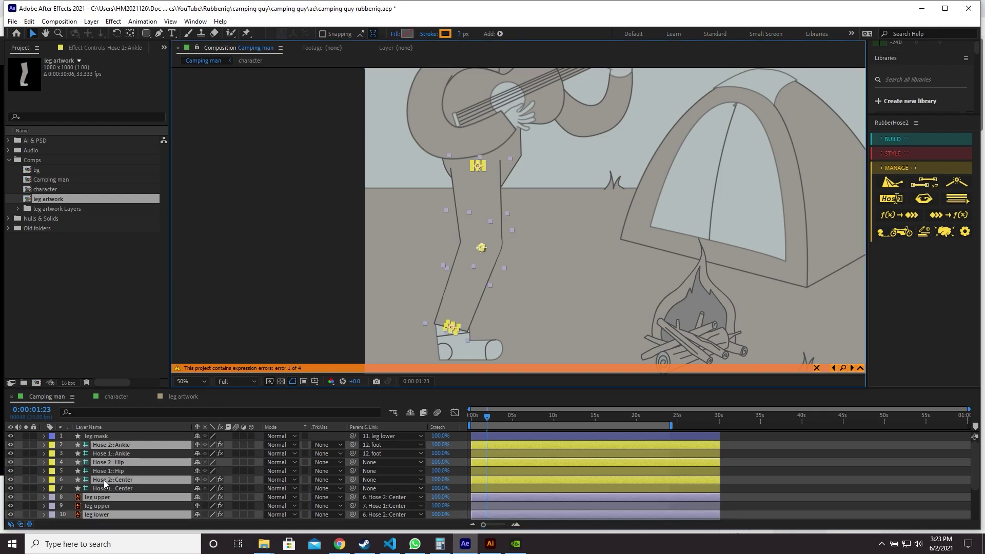
pyautogui.moveTo(105, 483); pyautogui.dragTo(108, 444)
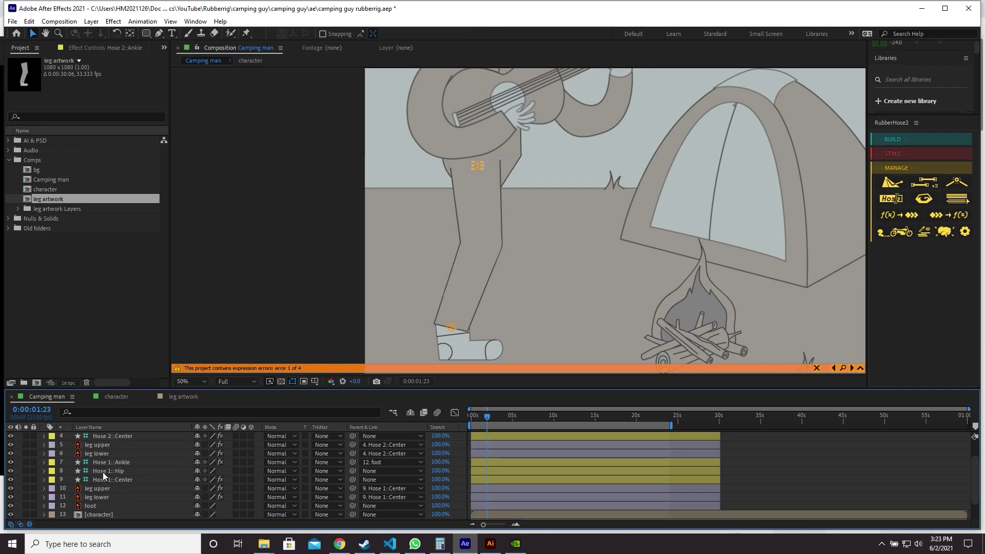
pyautogui.click(102, 478)
pyautogui.scroll(-1, 102, 478)
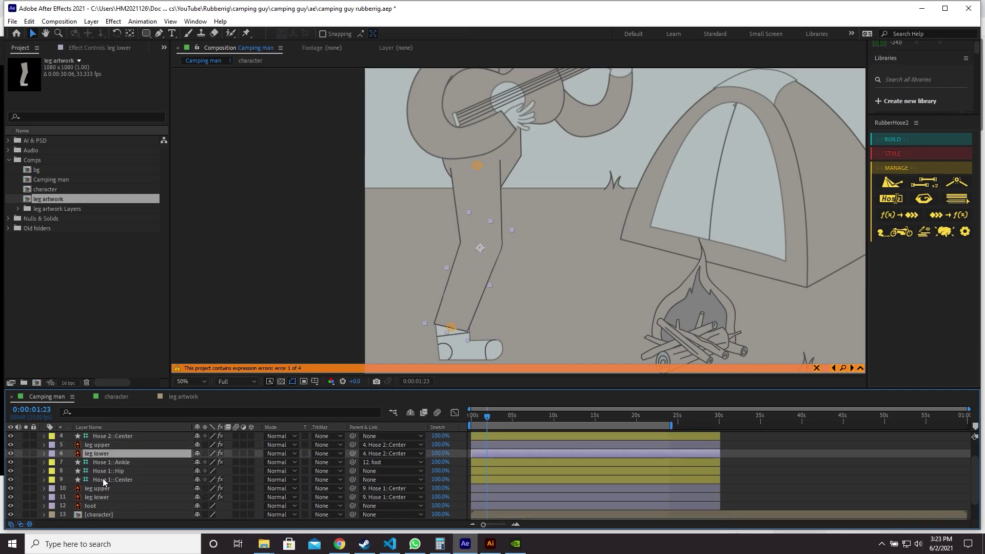
# Duplicate the foot layer and place the copy directly above Hose 1::Ankle, with the Hose 2 layers.
pyautogui.click(98, 505)
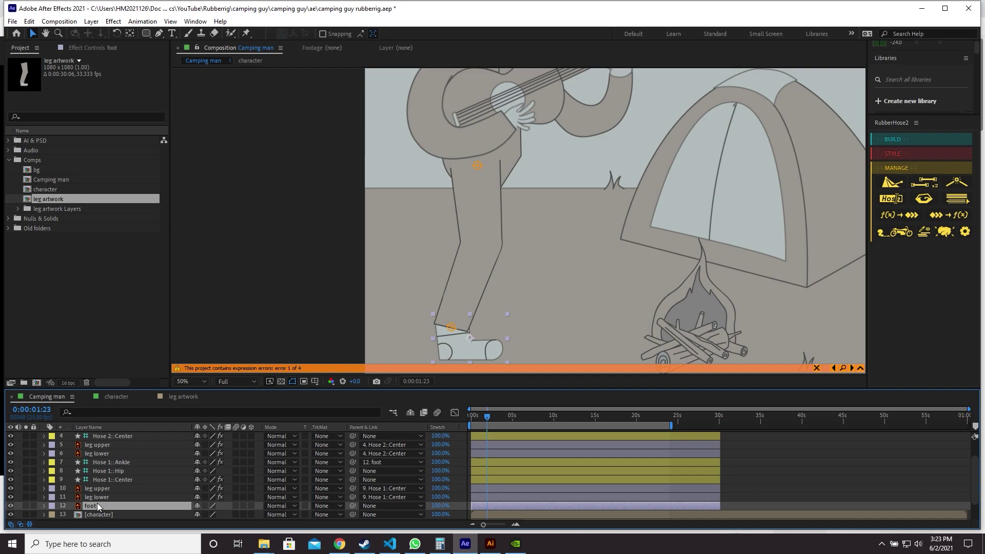
pyautogui.hotkey('ctrl', 'd')
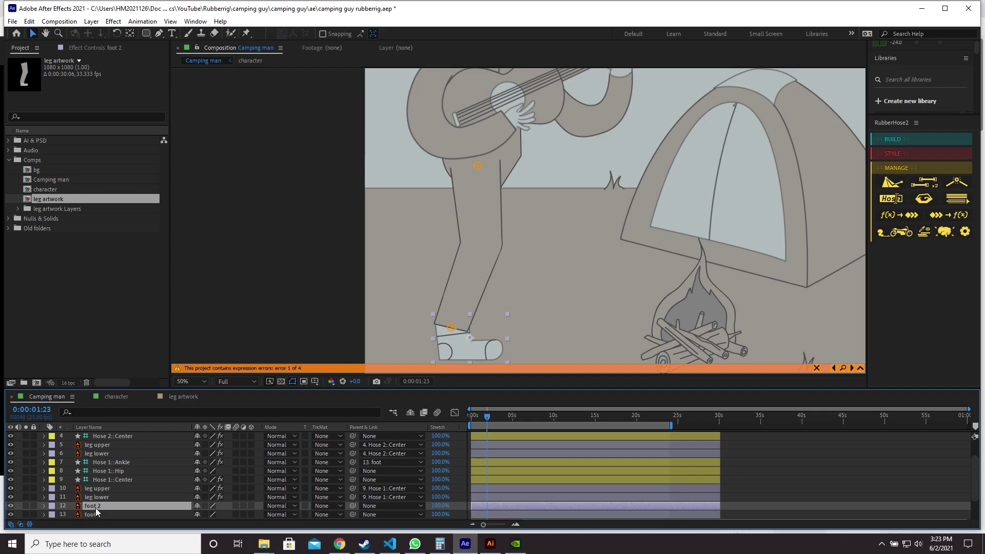
pyautogui.moveTo(95, 508); pyautogui.dragTo(101, 464)
# Set the label colour of the first leg's layers, from Hose 1::Ankle through foot, to Orange.
pyautogui.click(103, 472)
pyautogui.scroll(-1, 103, 475)
pyautogui.keyDown('shift'); pyautogui.click(98, 487); pyautogui.keyUp('shift')
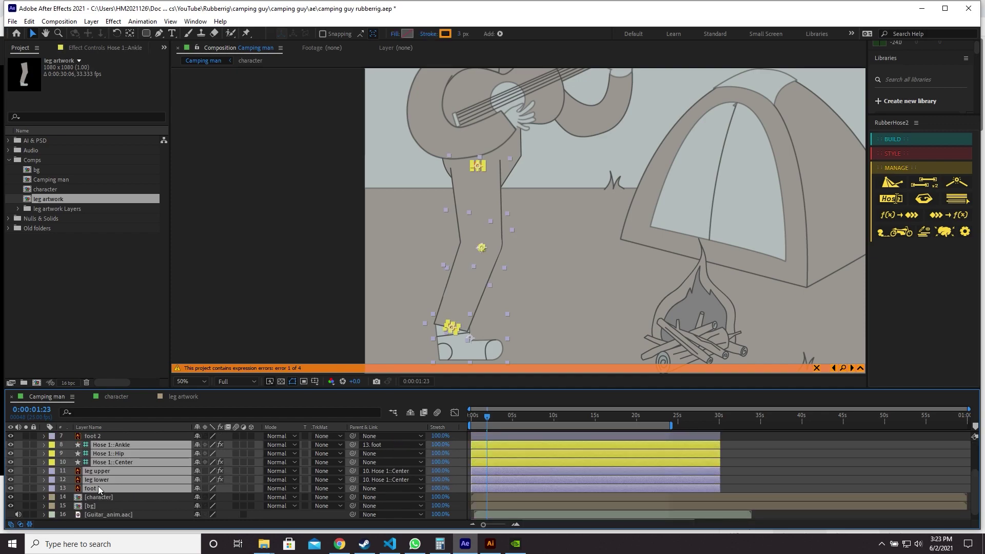
pyautogui.click(55, 488)
pyautogui.click(97, 433)
pyautogui.scroll(2, 143, 472)
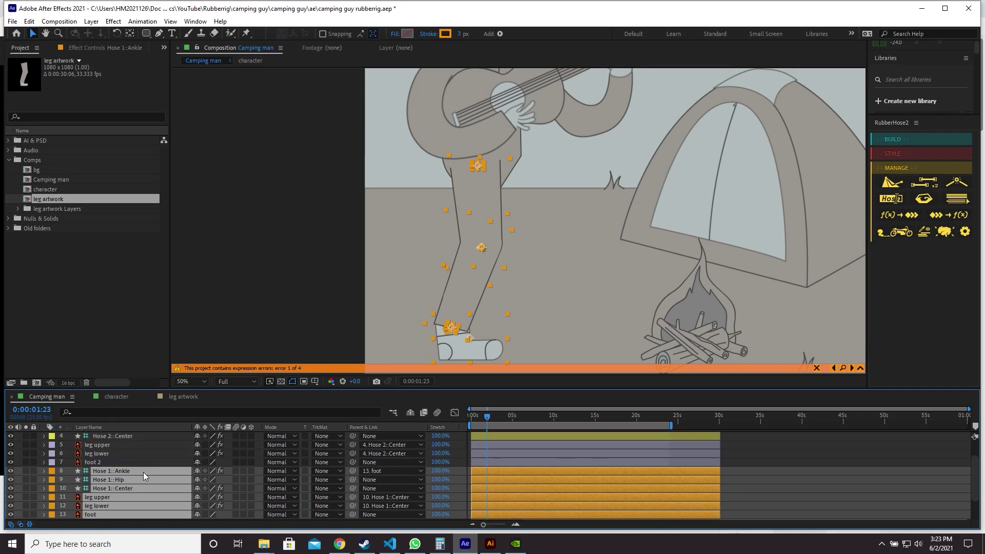
# Set the label colour of the second leg's layers, from leg mask through foot 2, to Fuchsia.
pyautogui.click(113, 486)
pyautogui.keyDown('shift'); pyautogui.click(109, 437); pyautogui.keyUp('shift')
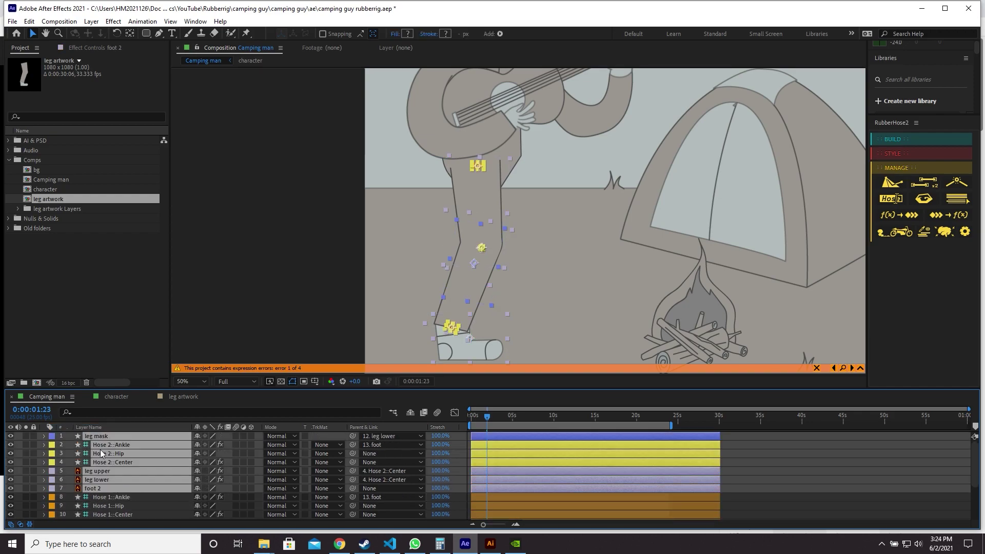
pyautogui.click(58, 461)
pyautogui.click(84, 334)
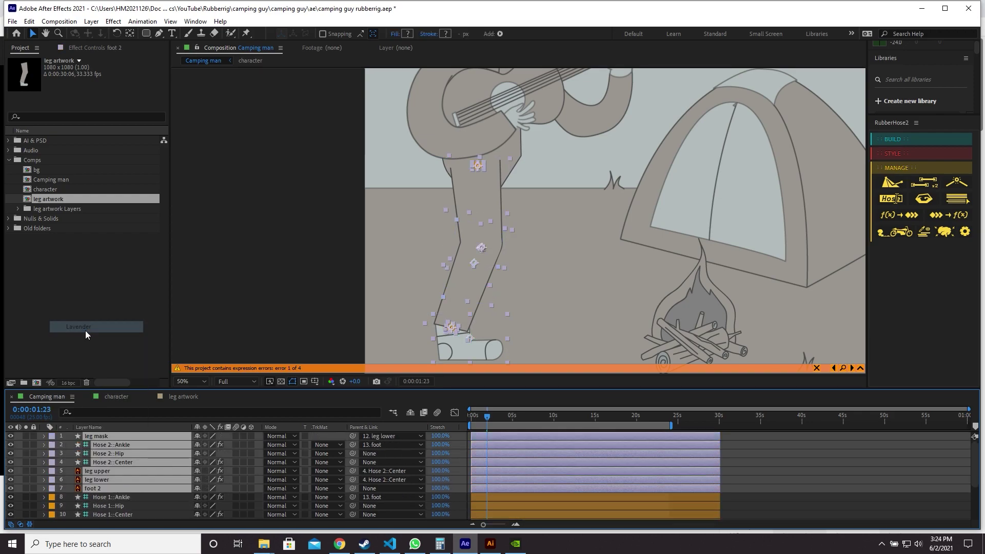
pyautogui.click(54, 454)
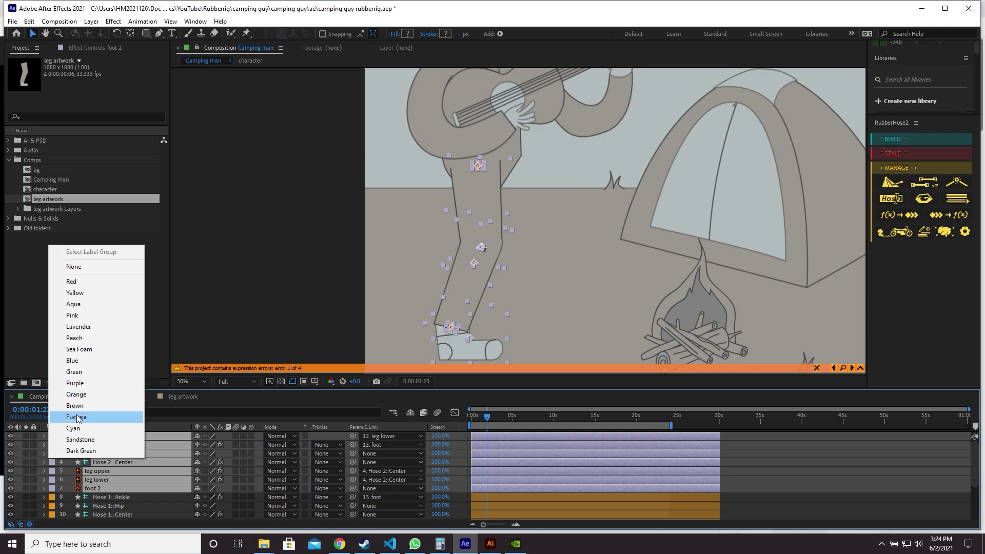
pyautogui.click(81, 418)
# Parent the Hose 2::Ankle layer to foot 2.
pyautogui.click(141, 445)
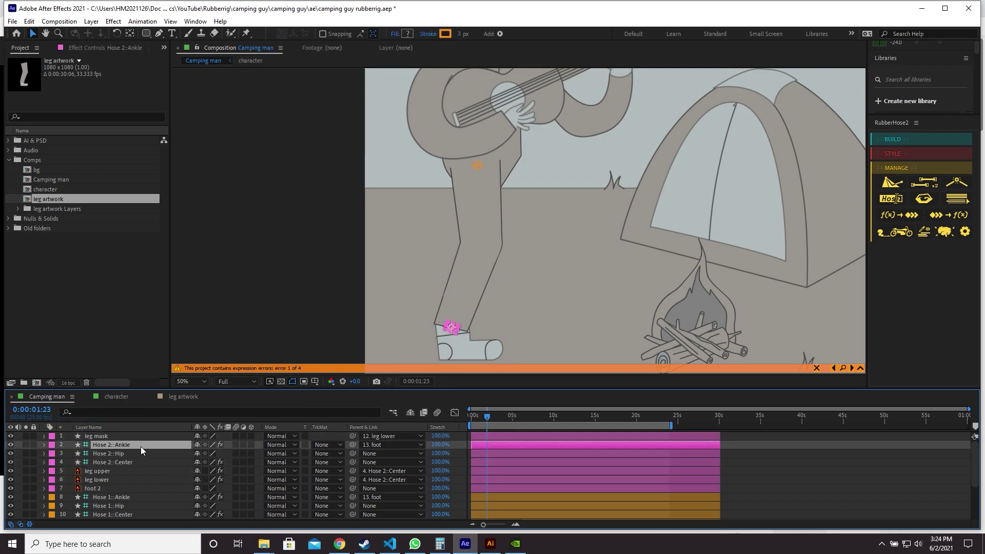
pyautogui.moveTo(349, 447); pyautogui.dragTo(95, 487)
# Try moving foot 2 forward toward the campfire to bend the second leg, and undo the moves.
pyautogui.click(546, 323)
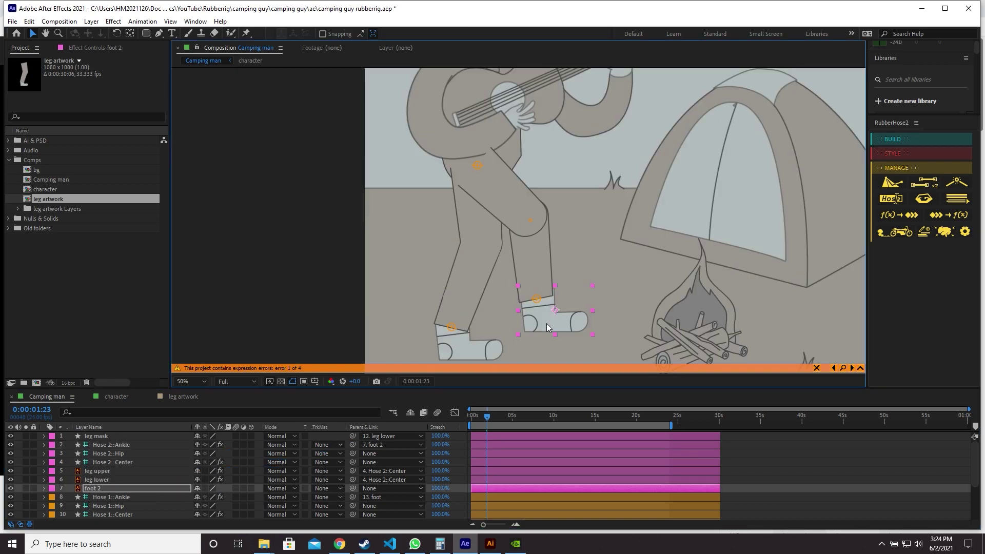
pyautogui.moveTo(546, 324); pyautogui.dragTo(561, 325)
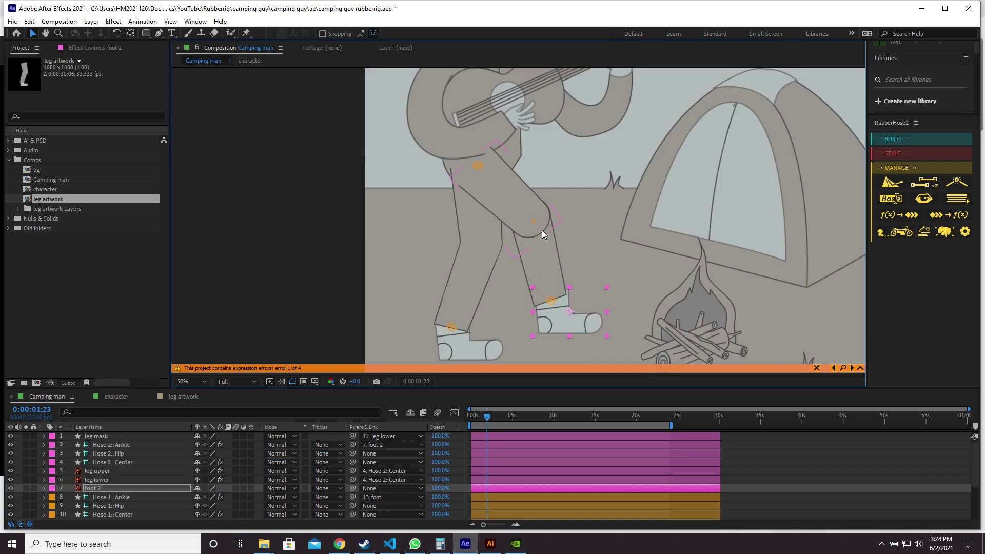
pyautogui.hotkey('ctrl', 'z')
pyautogui.hotkey('ctrl', 'z')
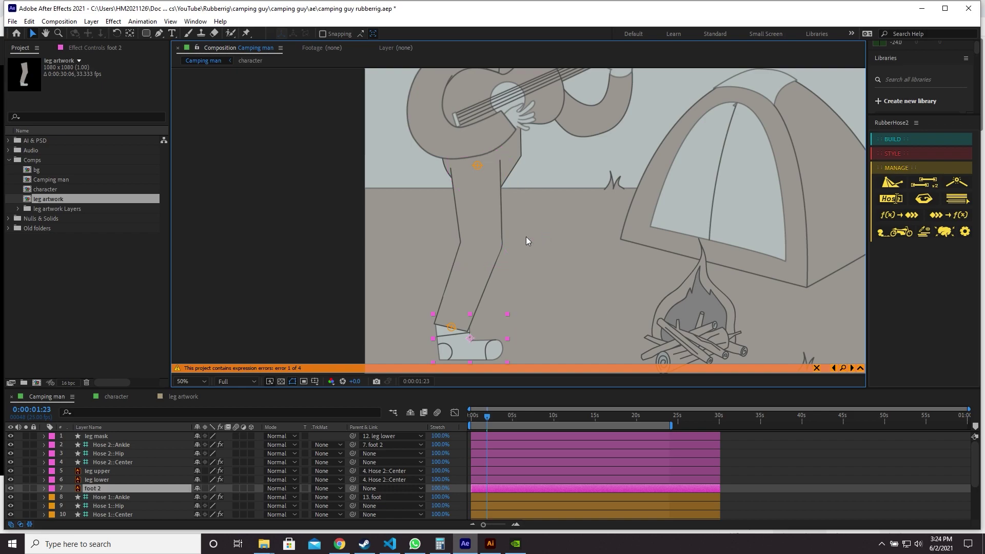
# Duplicate the leg mask layer, place the copy directly above Hose 1::Ankle, and set its label colour to Orange.
pyautogui.scroll(-1, 119, 453)
pyautogui.scroll(-2, 116, 463)
pyautogui.scroll(2, 116, 463)
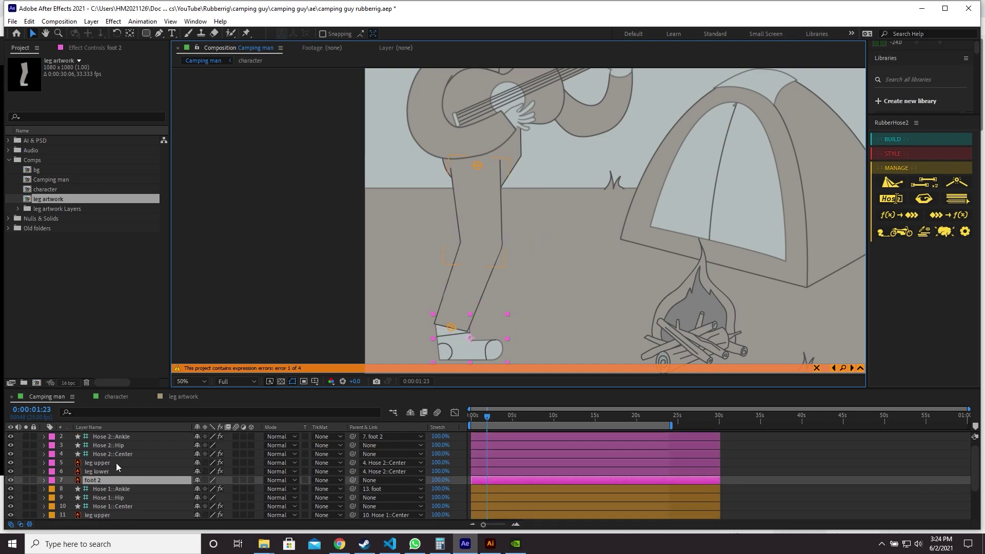
pyautogui.scroll(-1, 116, 463)
pyautogui.scroll(2, 110, 452)
pyautogui.click(106, 437)
pyautogui.hotkey('ctrl', 'd')
pyautogui.moveTo(106, 439); pyautogui.dragTo(106, 500)
pyautogui.click(51, 497)
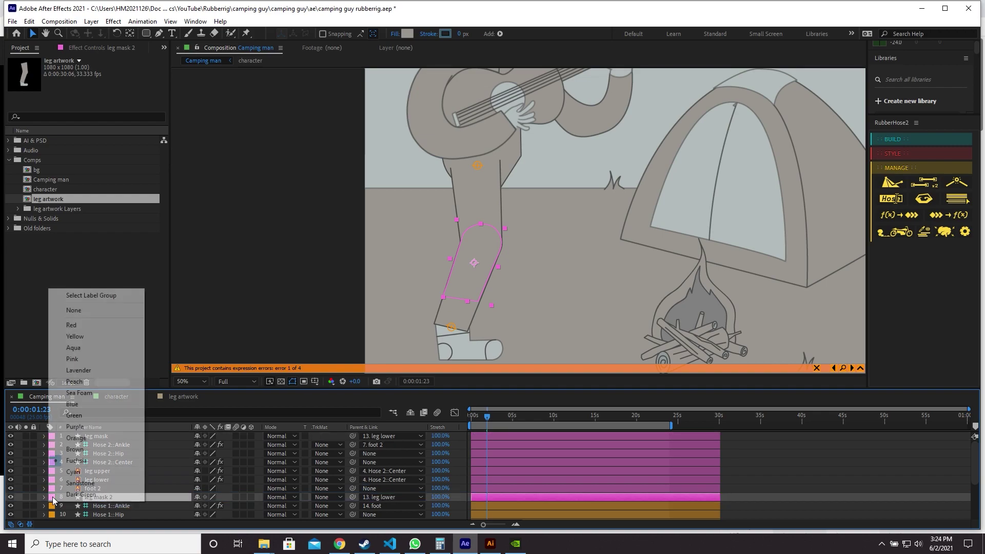
pyautogui.click(77, 439)
# Parent the original leg mask to the second leg's leg lower layer and move foot 2 forward toward the campfire.
pyautogui.click(390, 436)
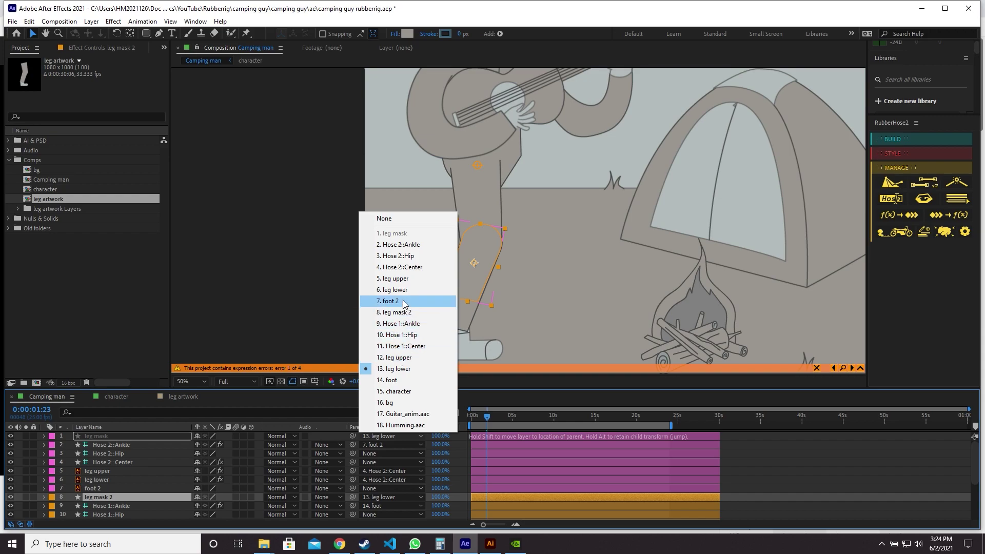
pyautogui.click(392, 290)
pyautogui.click(518, 329)
pyautogui.moveTo(518, 326); pyautogui.dragTo(546, 322)
# Move all the fuchsia second-leg layers, from leg mask through foot 2, below the character layer in the stack.
pyautogui.click(97, 436)
pyautogui.keyDown('shift'); pyautogui.click(96, 489); pyautogui.keyUp('shift')
pyautogui.scroll(-1, 98, 489)
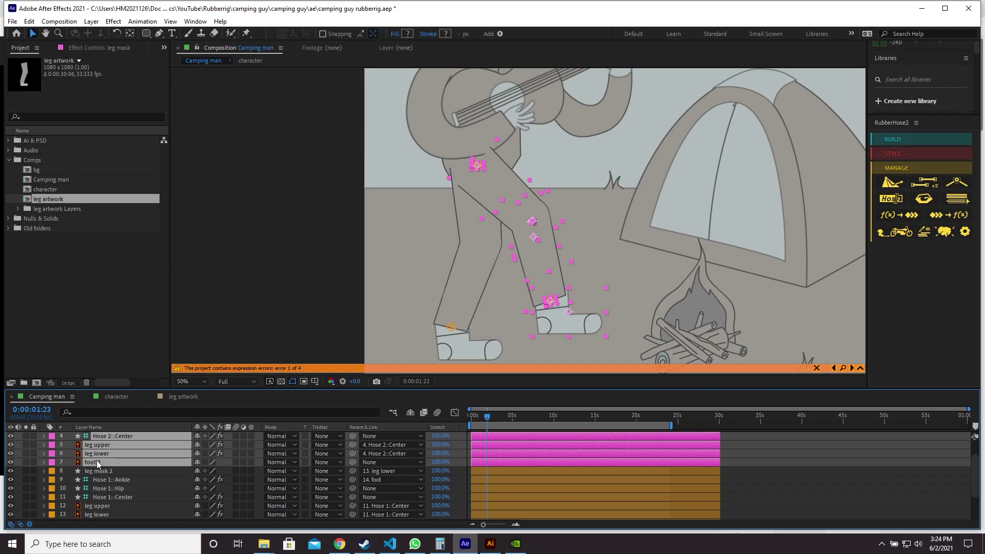
pyautogui.moveTo(97, 464); pyautogui.dragTo(106, 494)
# Reposition foot 2 level with the front foot and shift Hose 2::Hip slightly toward the tent.
pyautogui.moveTo(464, 256); pyautogui.dragTo(438, 252)
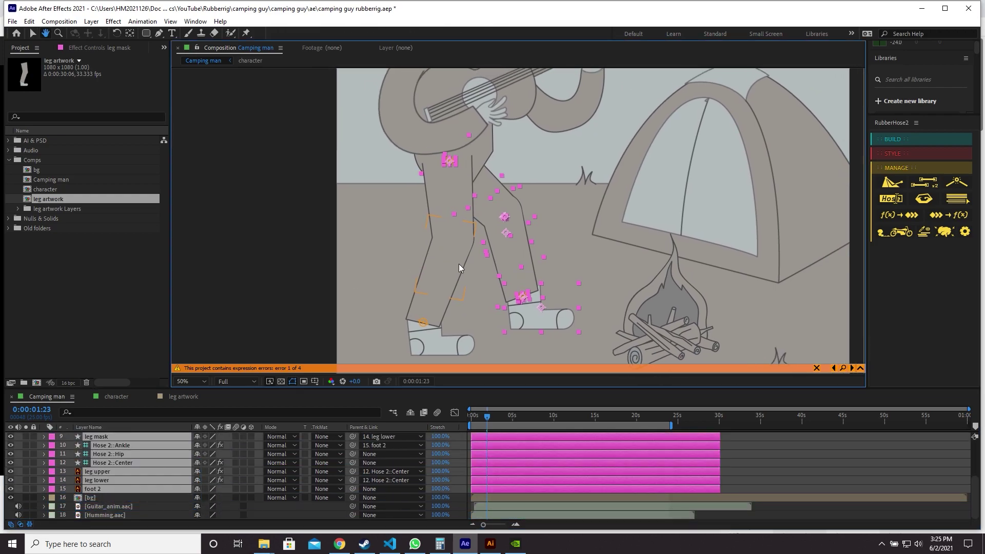
pyautogui.click(533, 316)
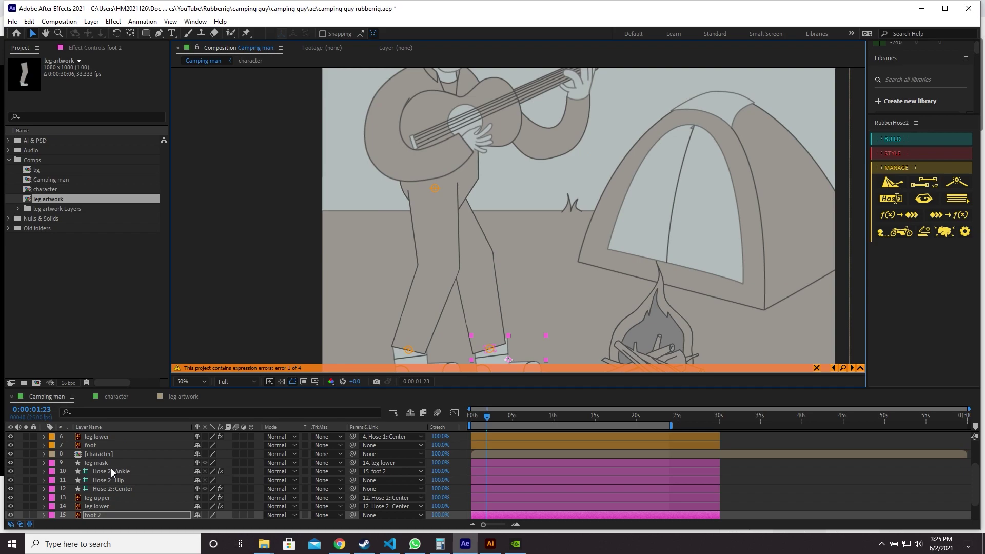
pyautogui.click(111, 469)
pyautogui.click(110, 478)
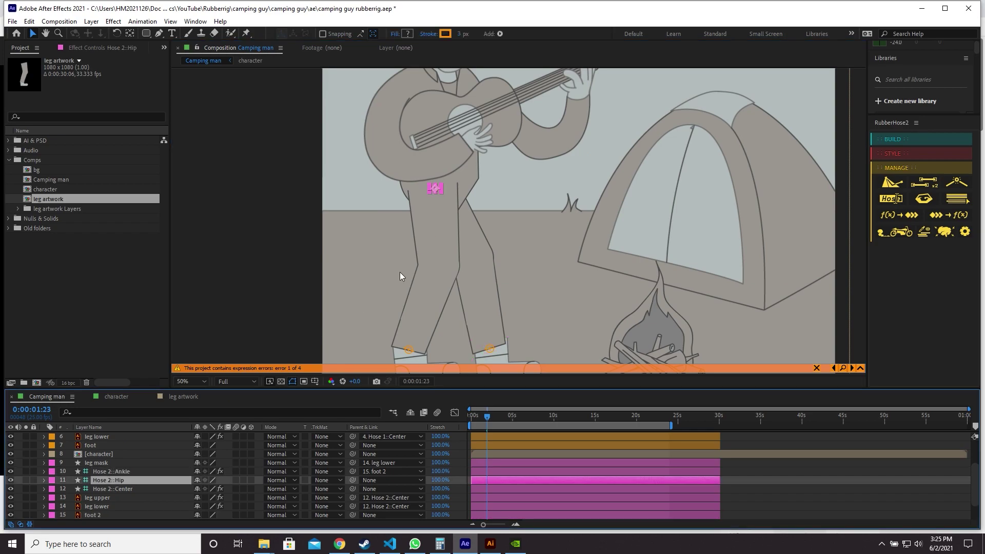
pyautogui.scroll(2, 446, 199)
pyautogui.moveTo(417, 202); pyautogui.dragTo(451, 199)
pyautogui.scroll(-2, 451, 199)
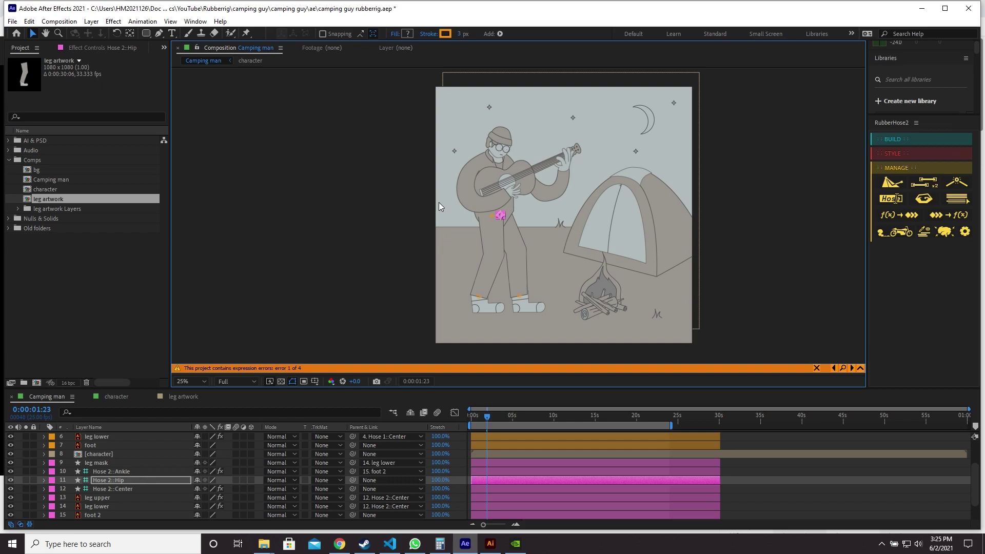
# Parent both hip controllers, Hose 1::Hip and Hose 2::Hip, to the character layer.
pyautogui.click(398, 217)
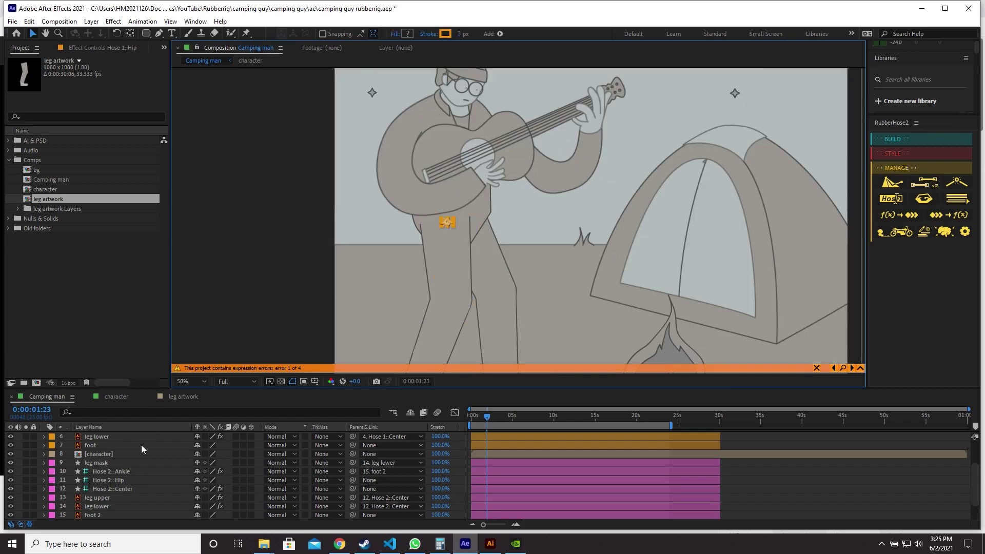
pyautogui.scroll(1, 140, 444)
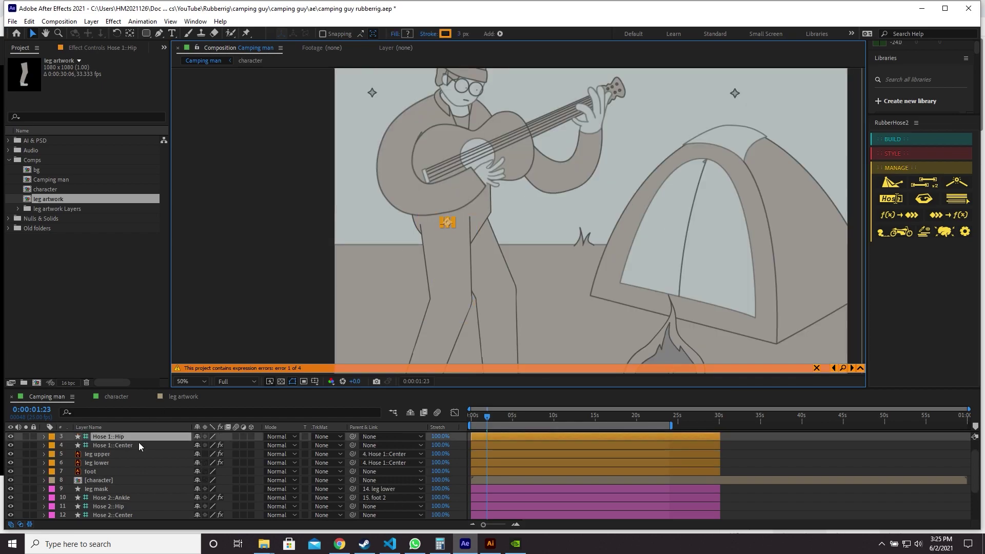
pyautogui.scroll(-1, 138, 443)
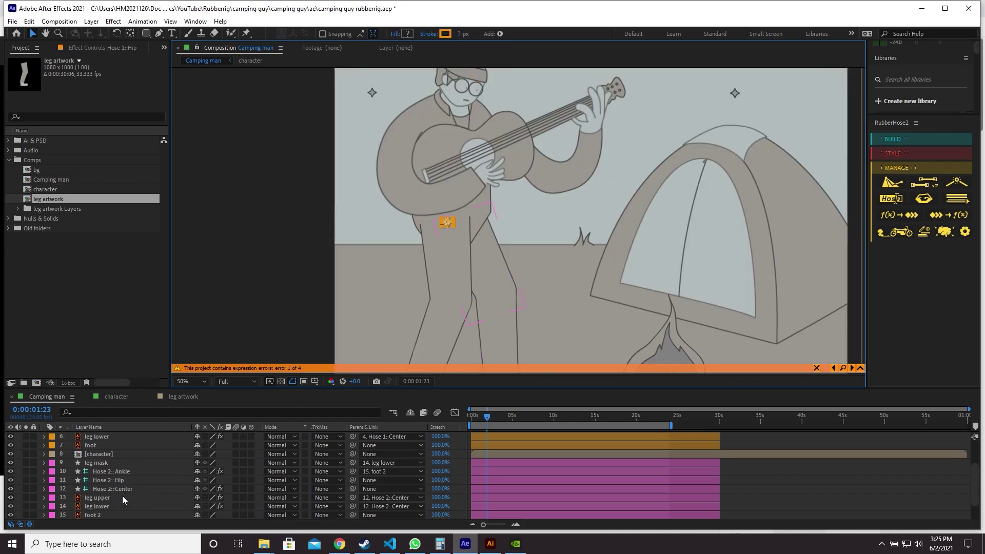
pyautogui.scroll(-1, 121, 477)
pyautogui.scroll(2, 115, 479)
pyautogui.scroll(1, 115, 479)
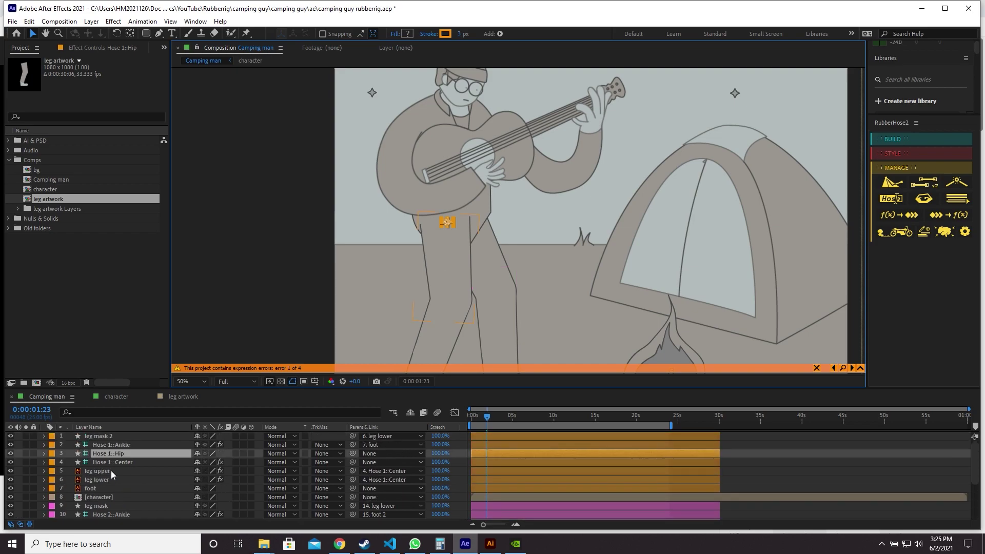
pyautogui.scroll(-1, 122, 487)
pyautogui.click(123, 496)
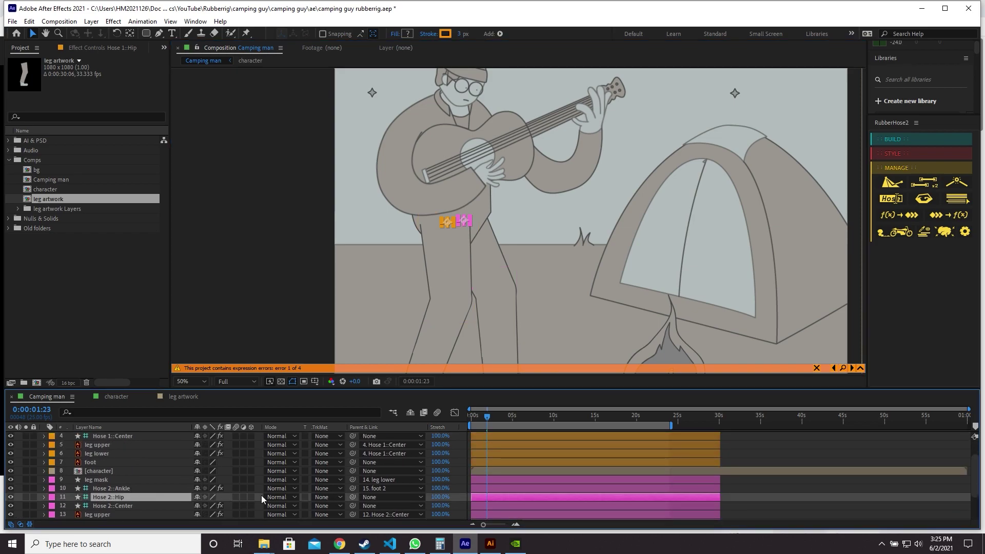
pyautogui.click(364, 497)
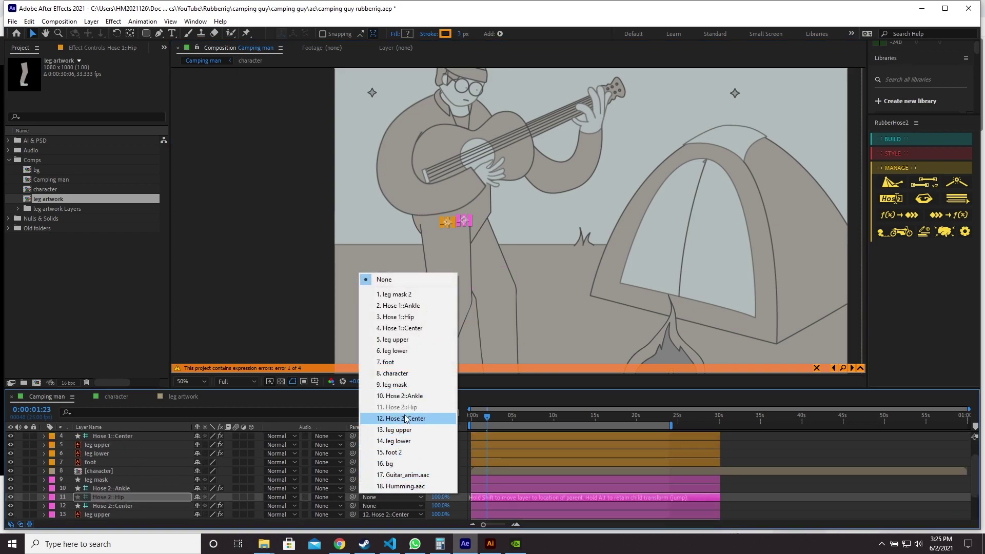
pyautogui.click(403, 373)
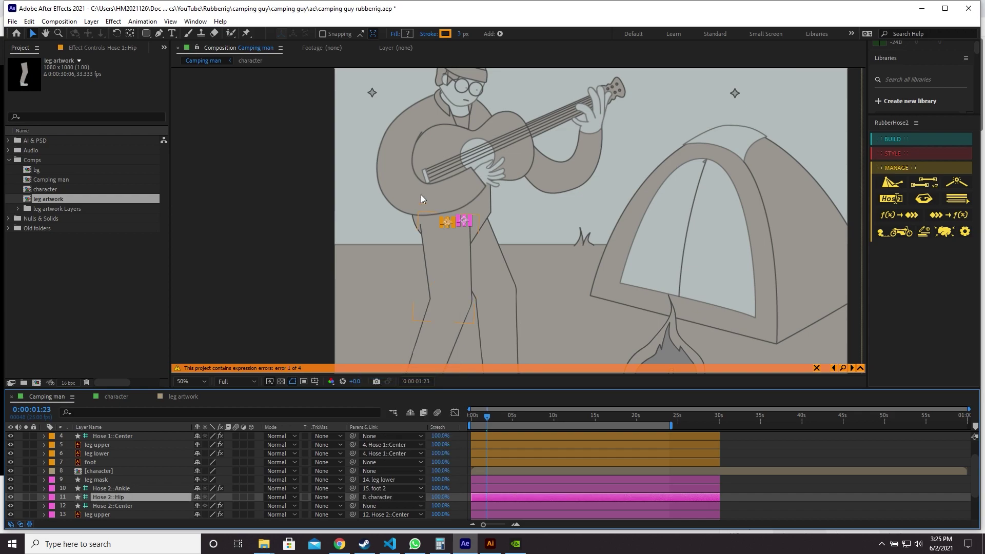
# Toggle the character layer's visibility to examine how the separate legs sit against the upper body, leaving the layer visible.
pyautogui.click(128, 470)
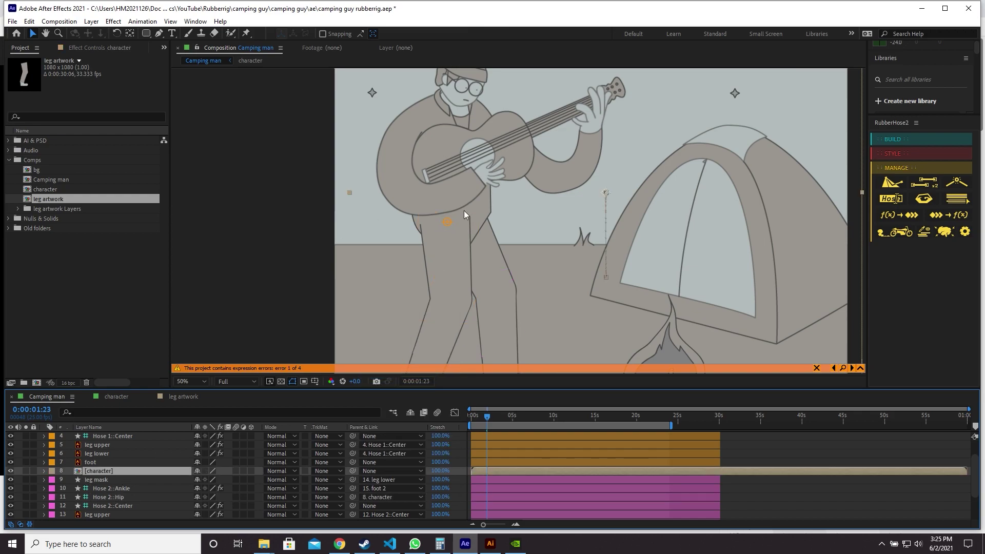
pyautogui.press(',')
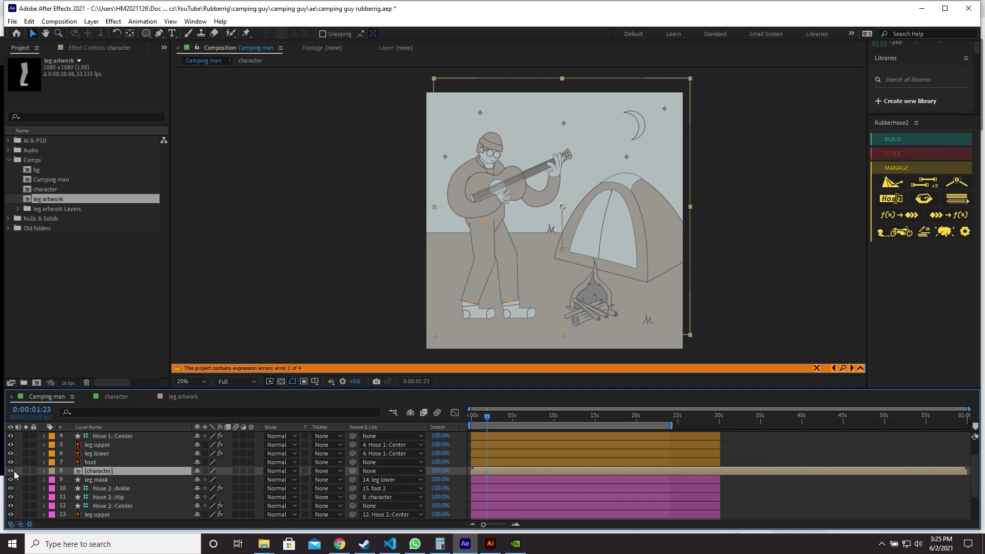
pyautogui.click(11, 471)
pyautogui.click(10, 471)
pyautogui.click(11, 471)
pyautogui.click(11, 471)
pyautogui.click(10, 471)
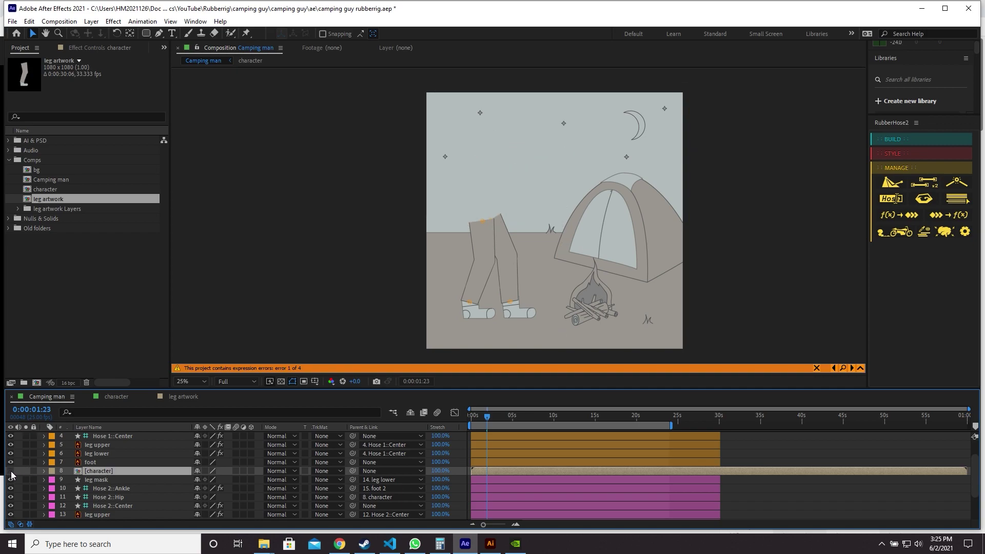
pyautogui.click(11, 472)
pyautogui.click(11, 472)
pyautogui.click(11, 471)
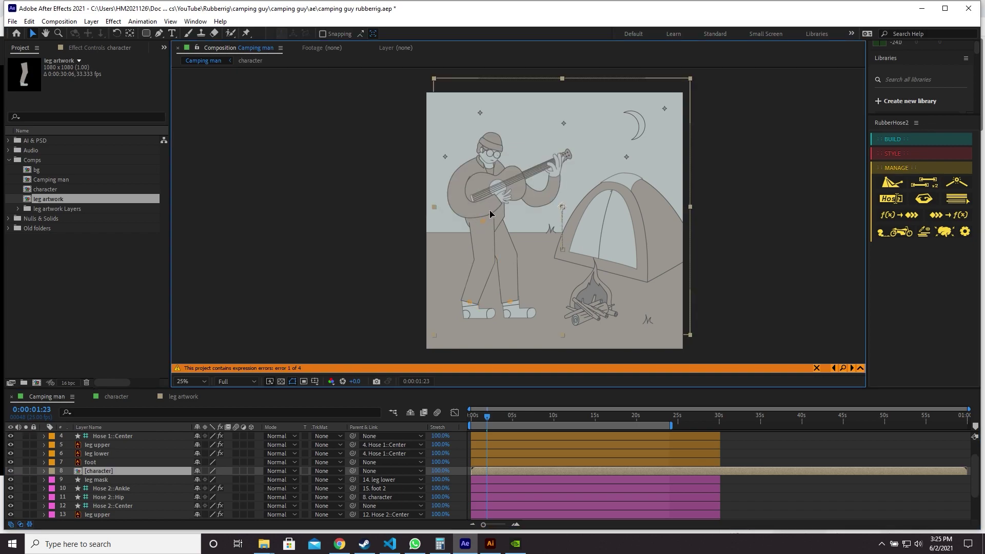
# Keyframe the character's Position as a bob: starting pose at 0 s, body lowered at 1 s, and the starting pose repeated at 2 s.
pyautogui.moveTo(489, 211); pyautogui.dragTo(521, 218)
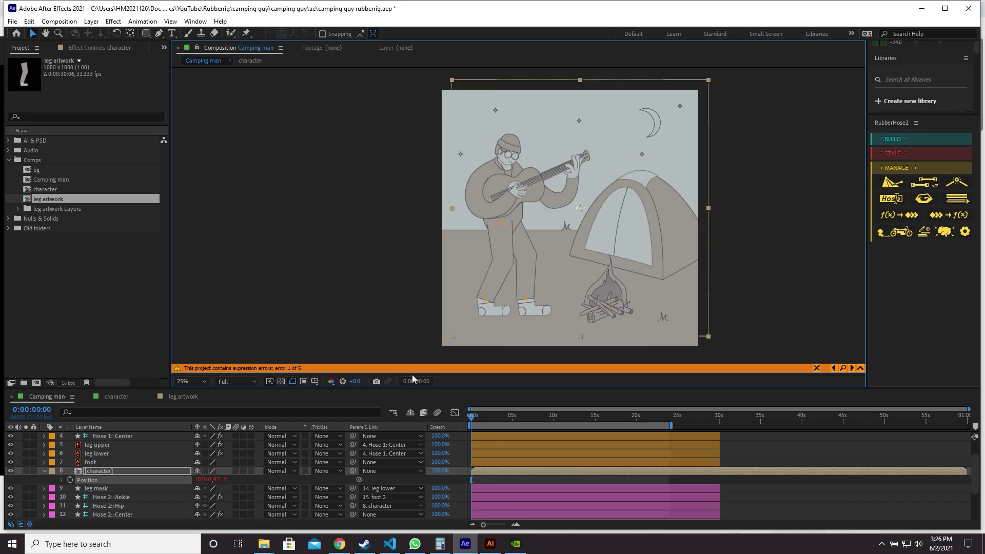
pyautogui.click(71, 480)
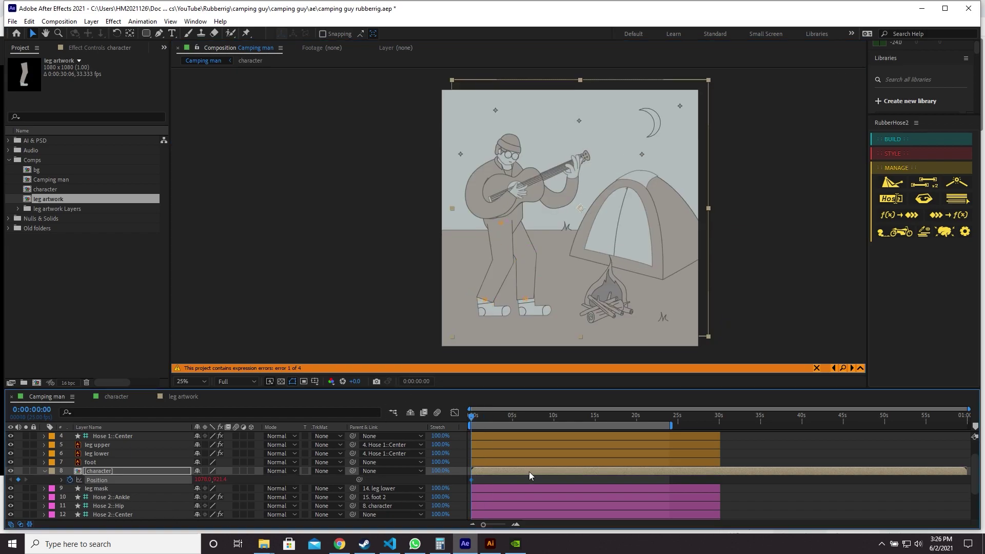
pyautogui.scroll(3, 485, 460)
pyautogui.moveTo(485, 460); pyautogui.dragTo(615, 456)
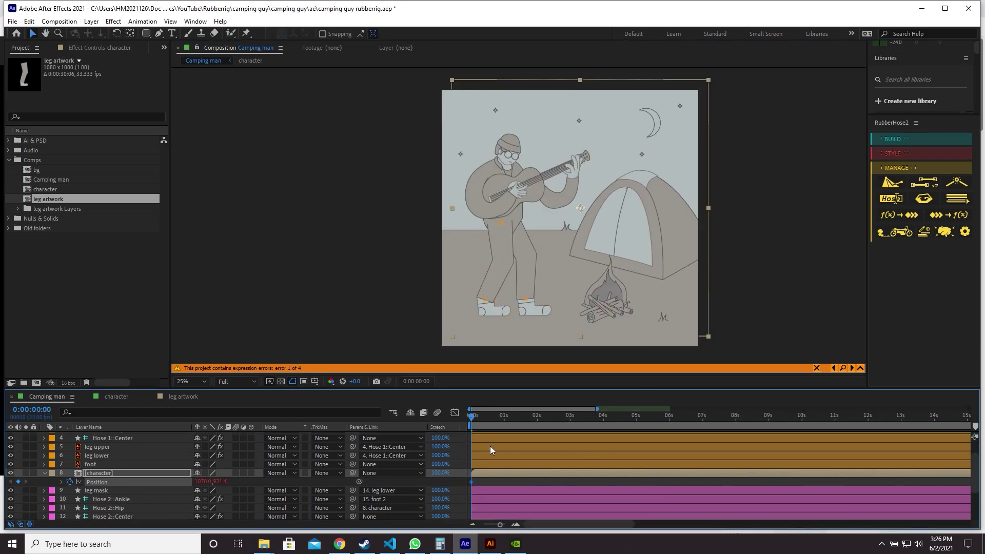
pyautogui.scroll(2, 583, 450)
pyautogui.click(538, 420)
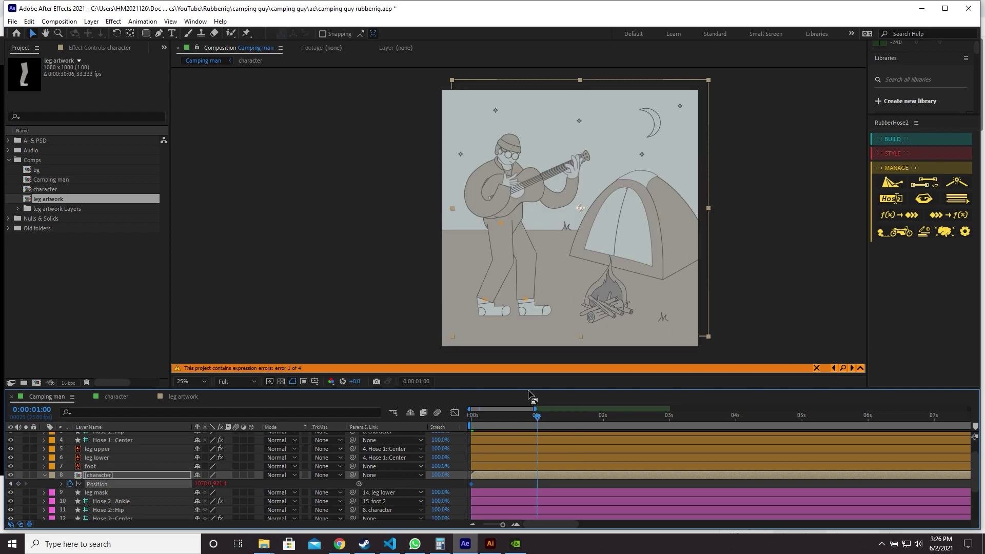
pyautogui.moveTo(520, 210); pyautogui.dragTo(523, 228)
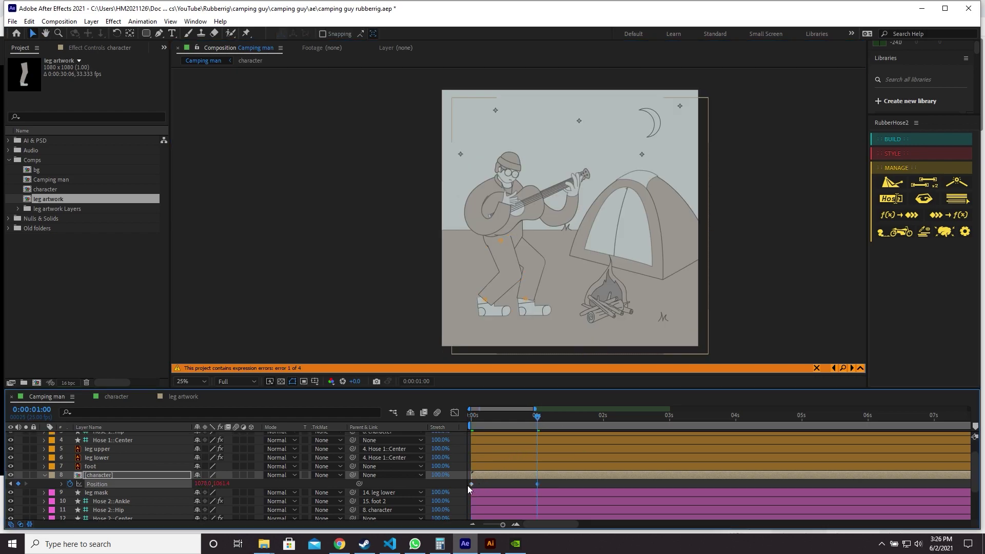
pyautogui.click(603, 420)
pyautogui.hotkey('ctrl', 'v')
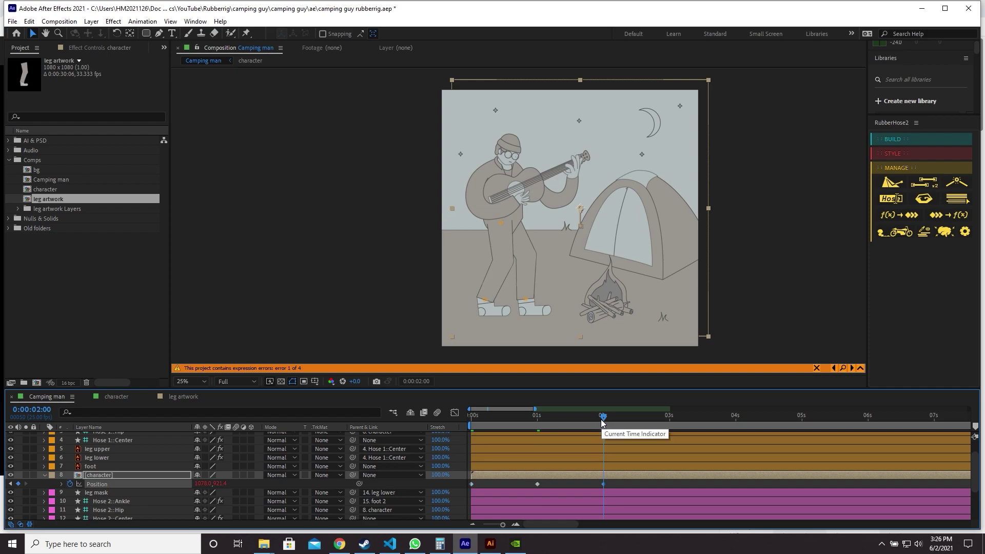
# Ease the character's three Position keyframes, adjust their influence in the speed graph, and preview the bobbing motion.
pyautogui.moveTo(610, 482); pyautogui.dragTo(465, 490)
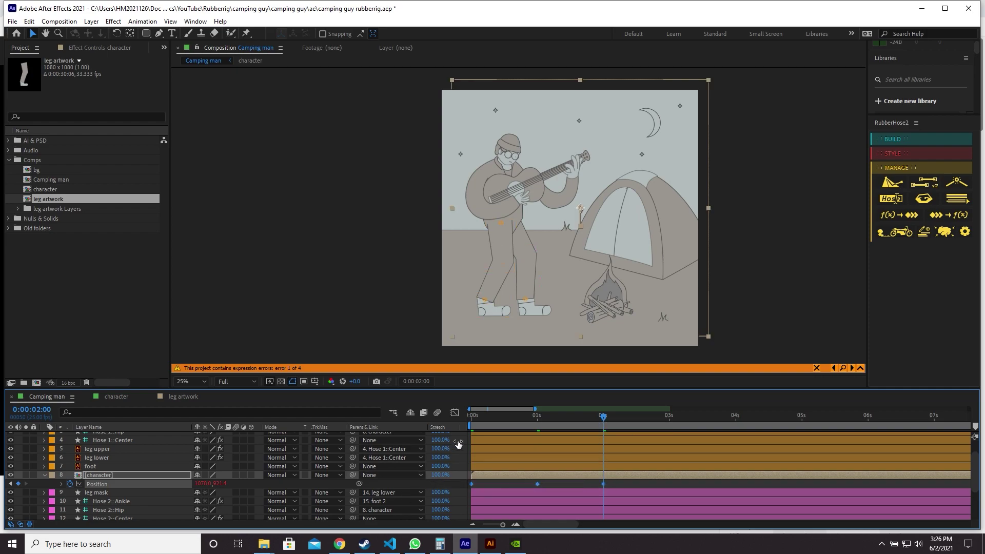
pyautogui.click(457, 413)
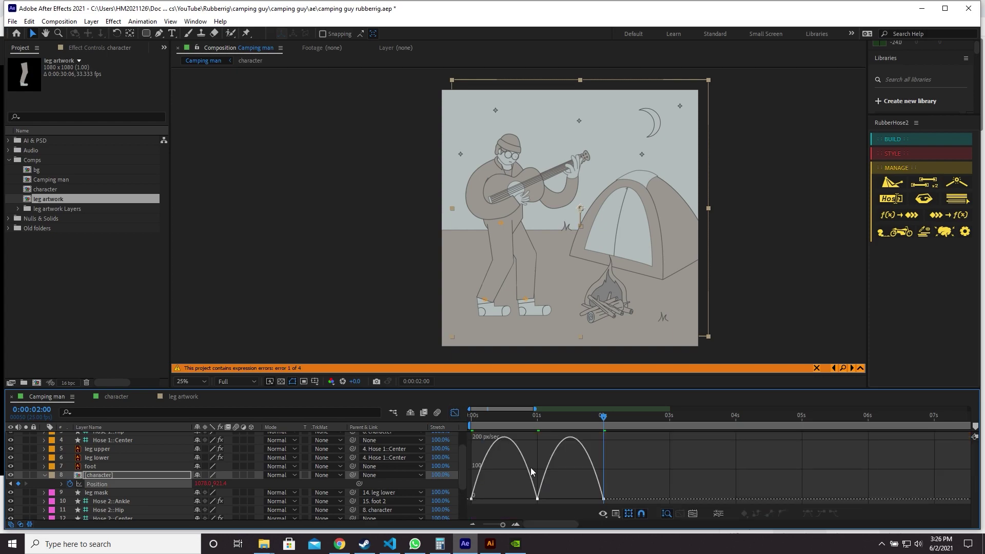
pyautogui.moveTo(554, 497); pyautogui.dragTo(512, 498)
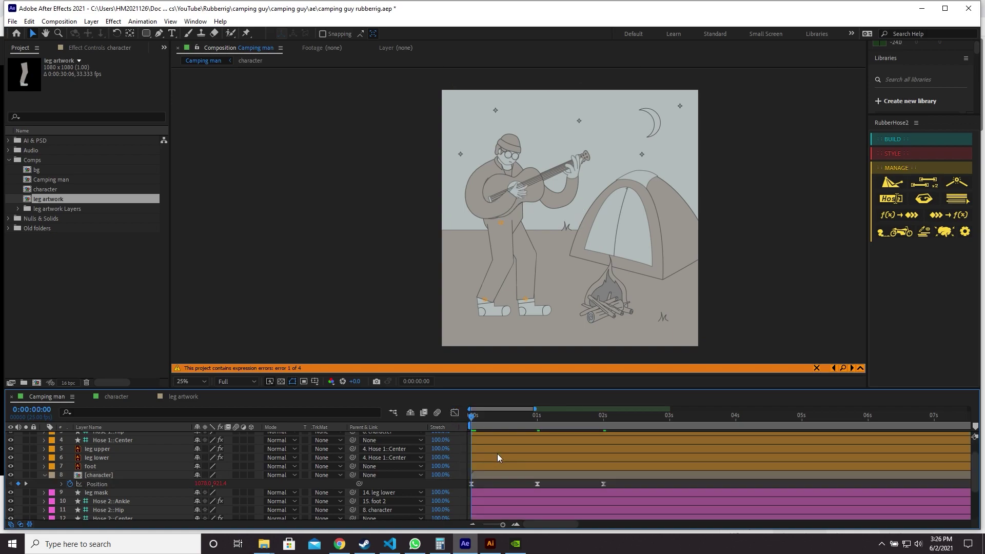
pyautogui.press('space')
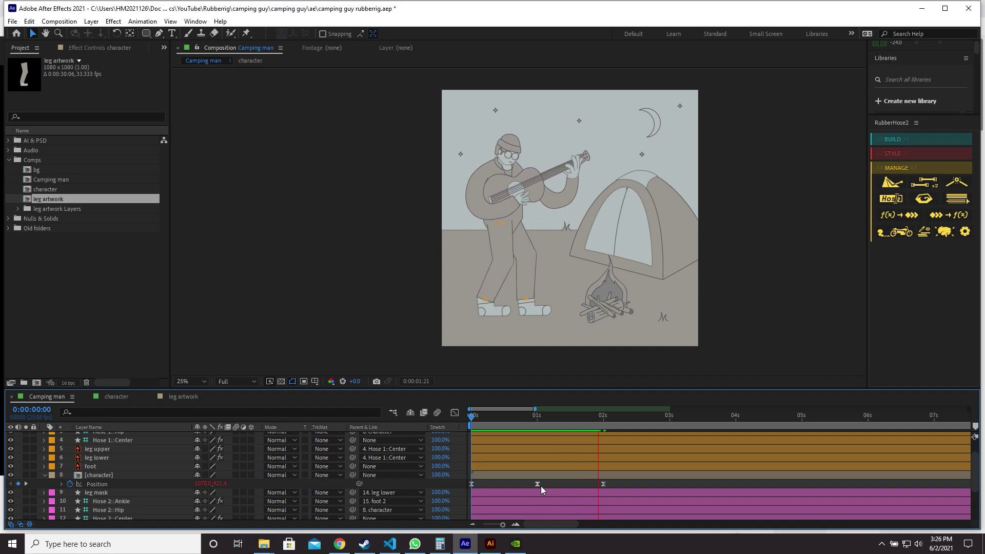
# Add a loop expression to the character's Position and save the project.
pyautogui.click(97, 484)
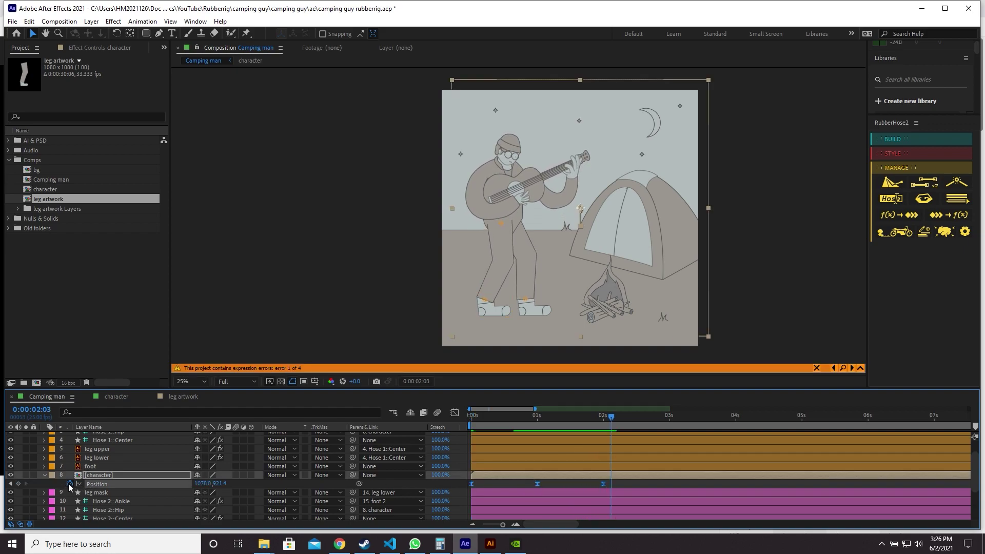
pyautogui.keyDown('alt'); pyautogui.click(68, 483); pyautogui.keyUp('alt')
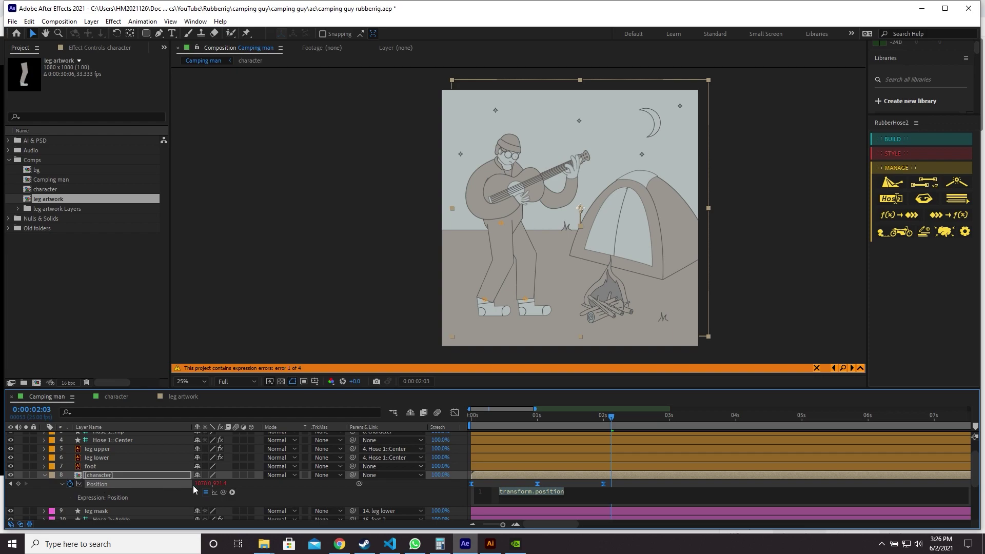
pyautogui.write('loop')
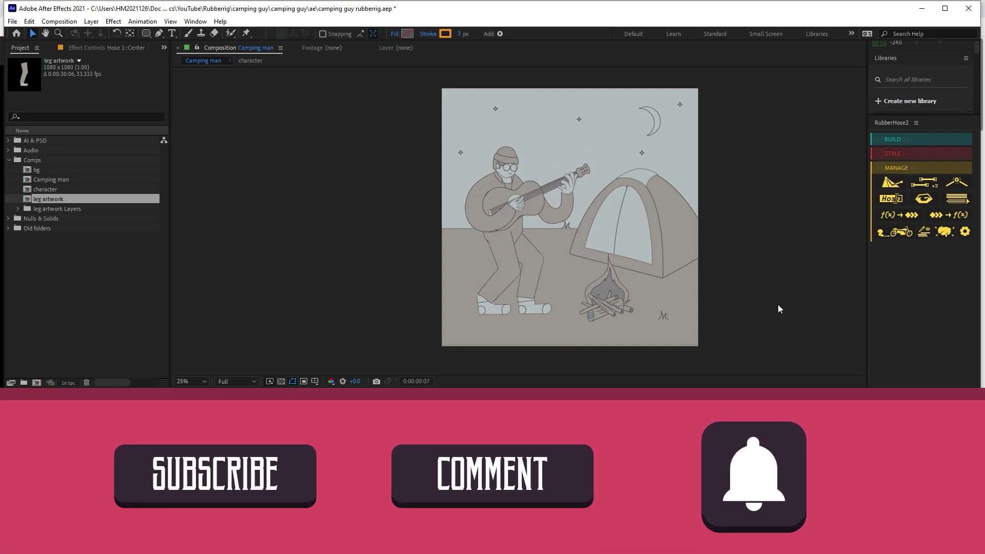
pyautogui.hotkey('ctrl', 's')
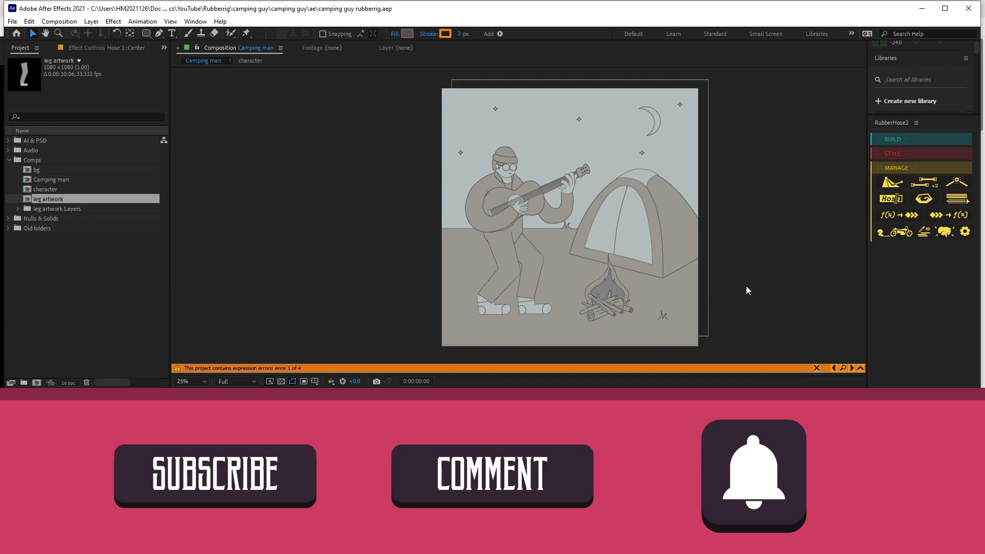